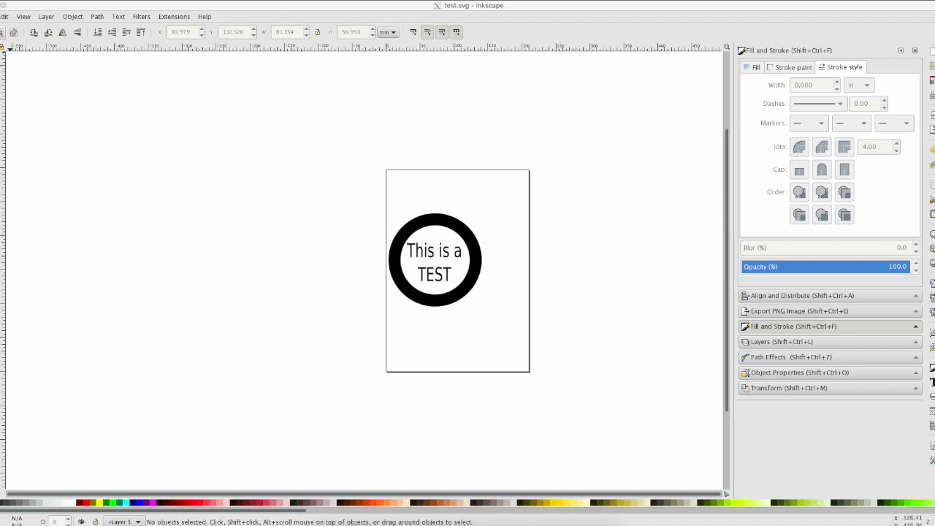
- Save the ring-and-text drawing test.svg with File > Save
click(0, 16)
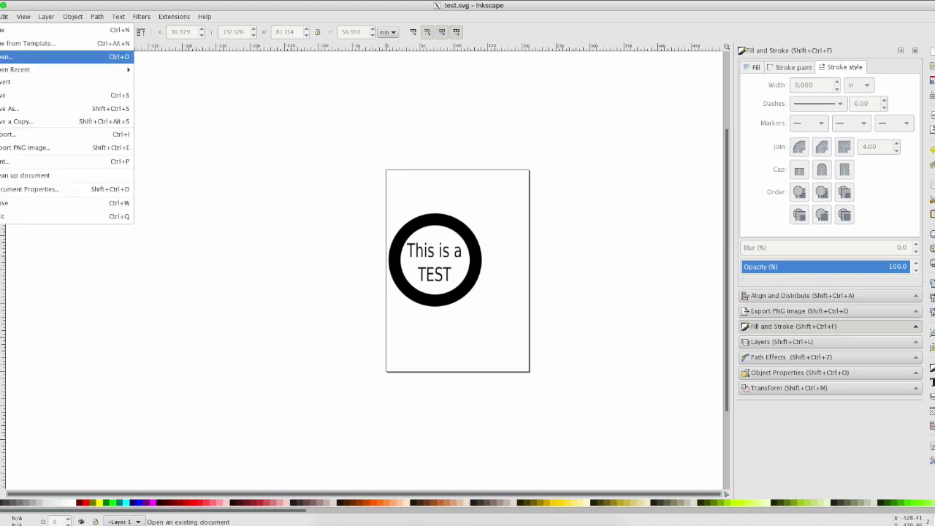
click(29, 95)
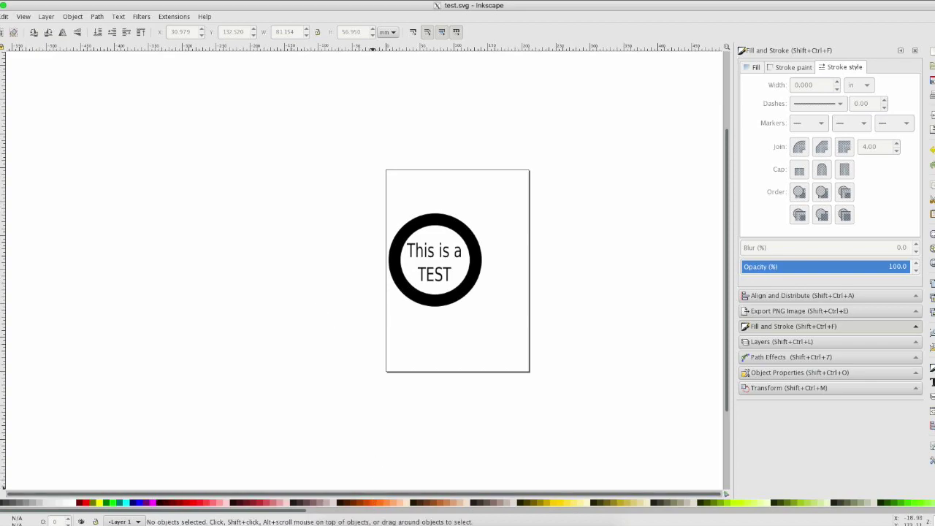
- In Safari's Glowforge app, upload test.svg from the Desktop as a new design
mouse_move(362, 522)
click(359, 503)
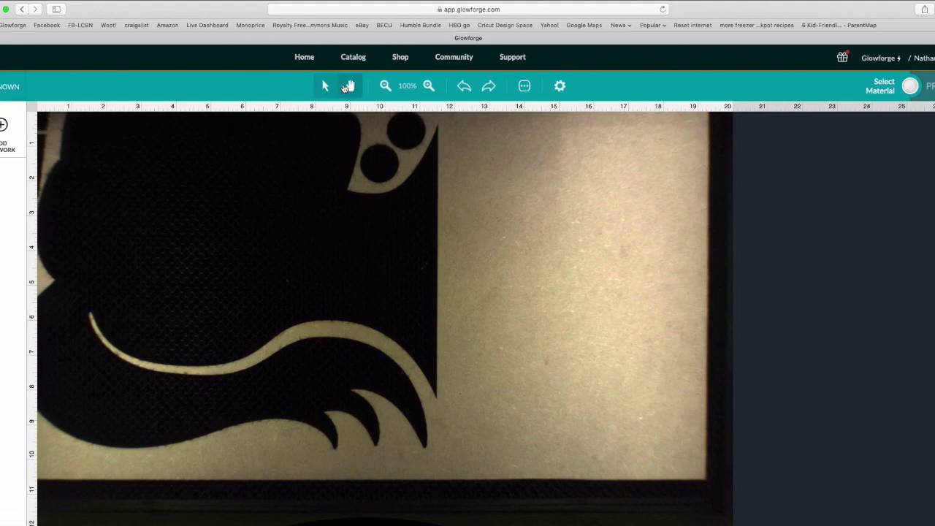
click(311, 61)
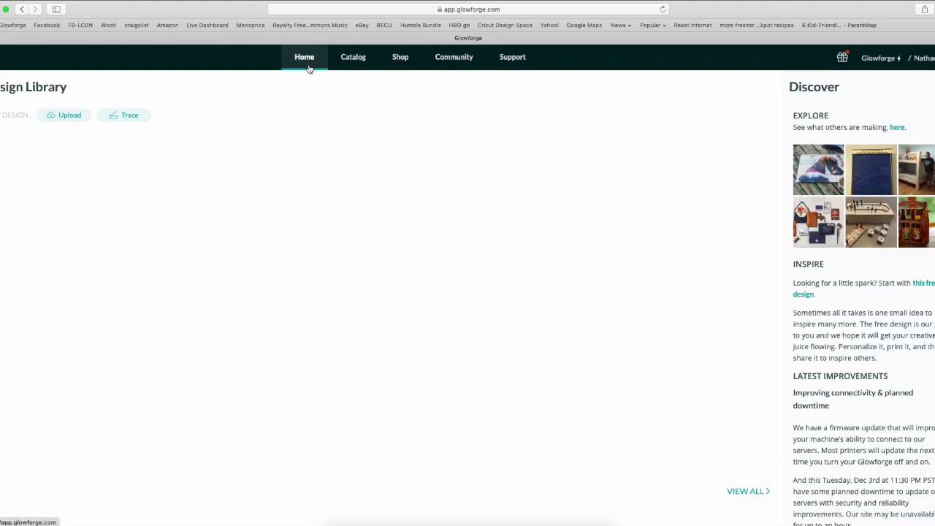
click(68, 115)
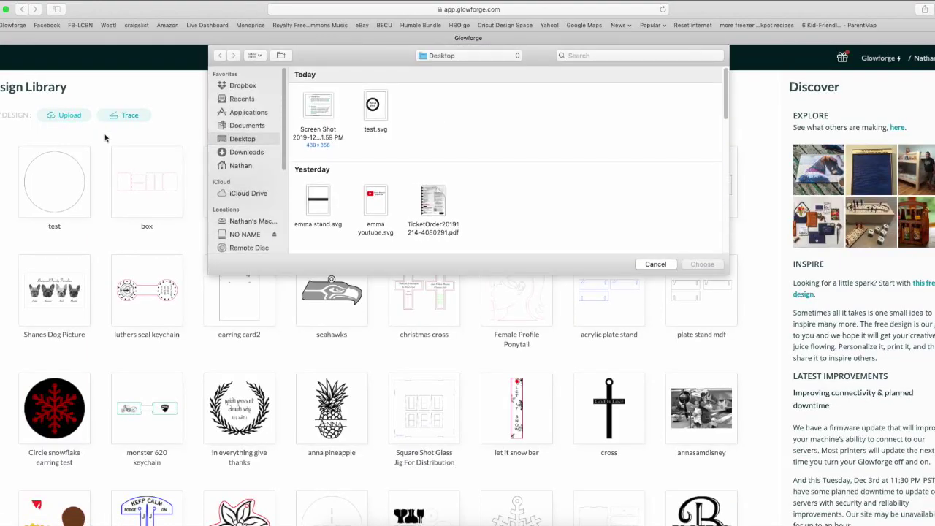
click(380, 110)
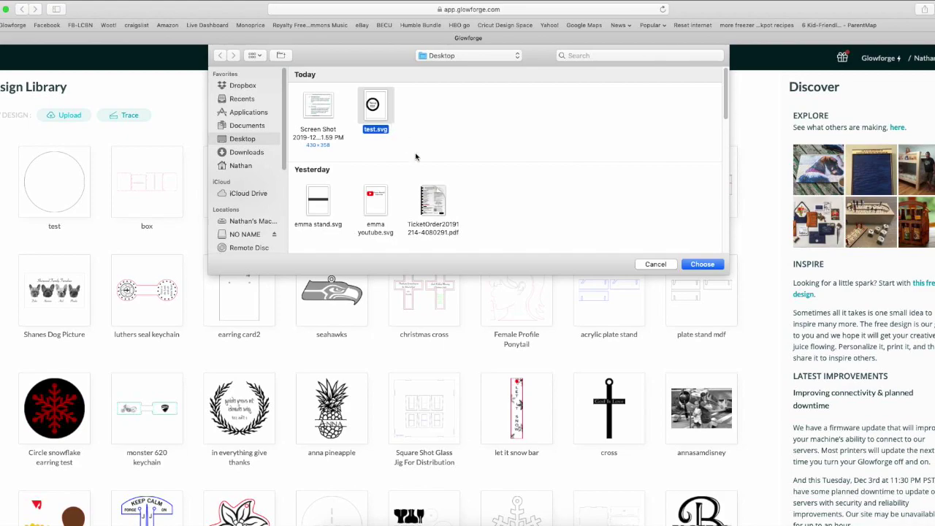
click(700, 264)
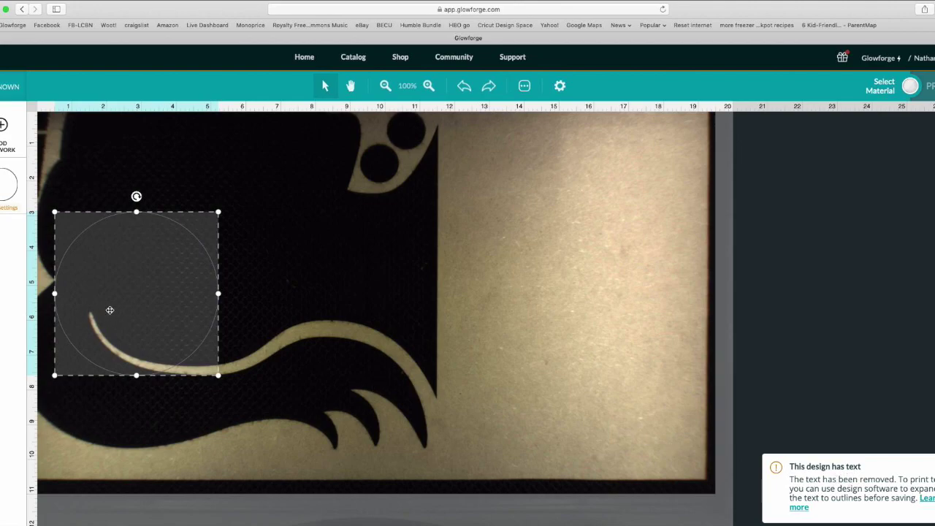
- Drag the uploaded ring from the dark area onto the light material at the right of the bed
drag(109, 310, 536, 344)
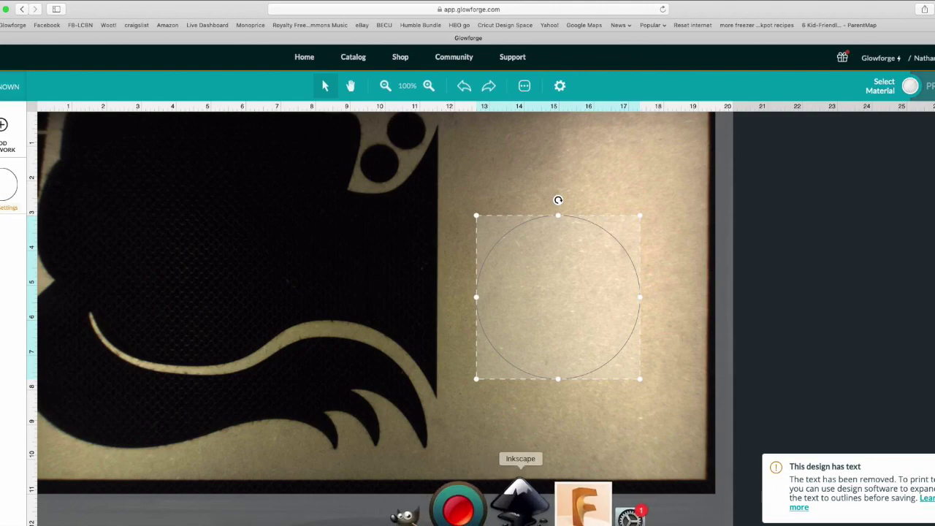
click(516, 503)
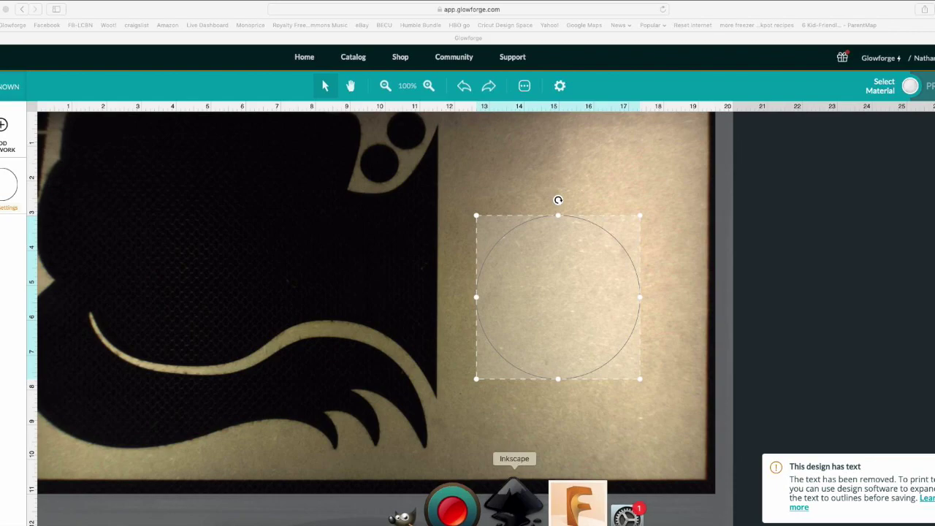
- Back in Inkscape, convert the 'This is a TEST' text with Path > Object to Path
click(6, 9)
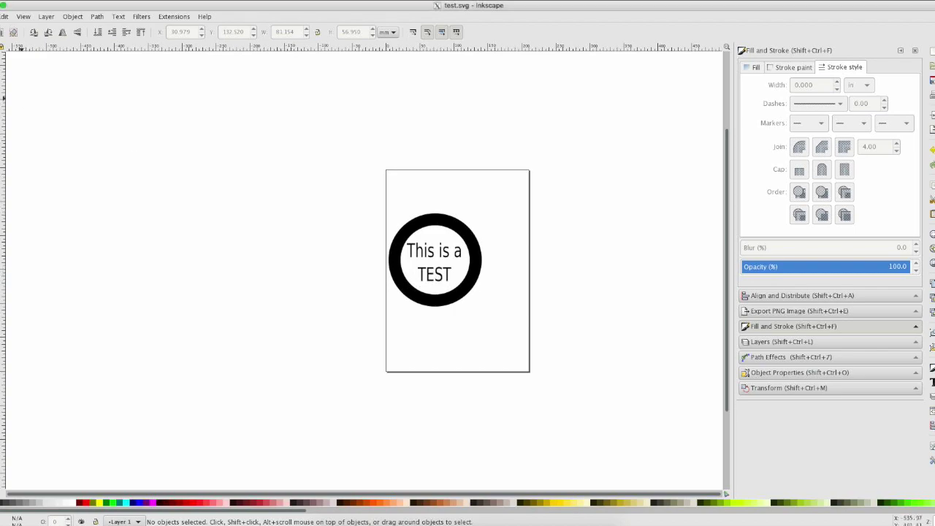
click(431, 276)
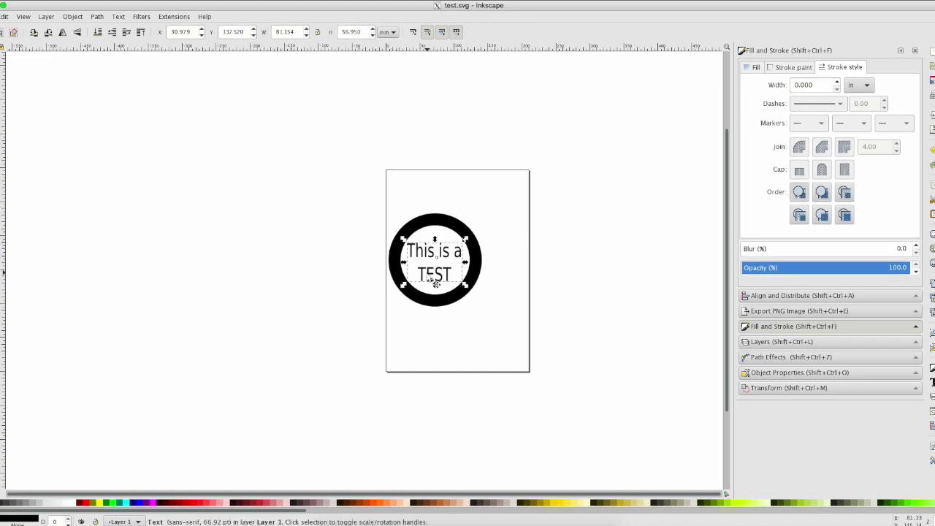
click(97, 17)
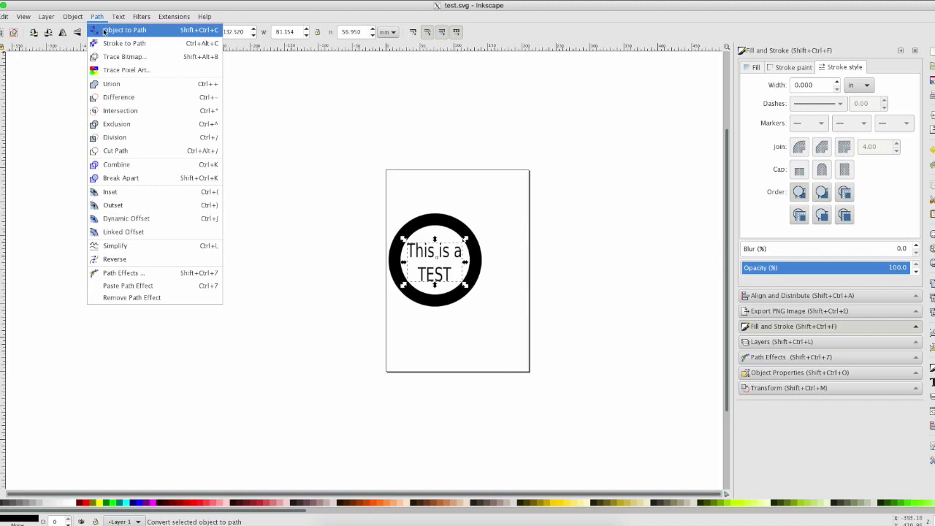
click(104, 31)
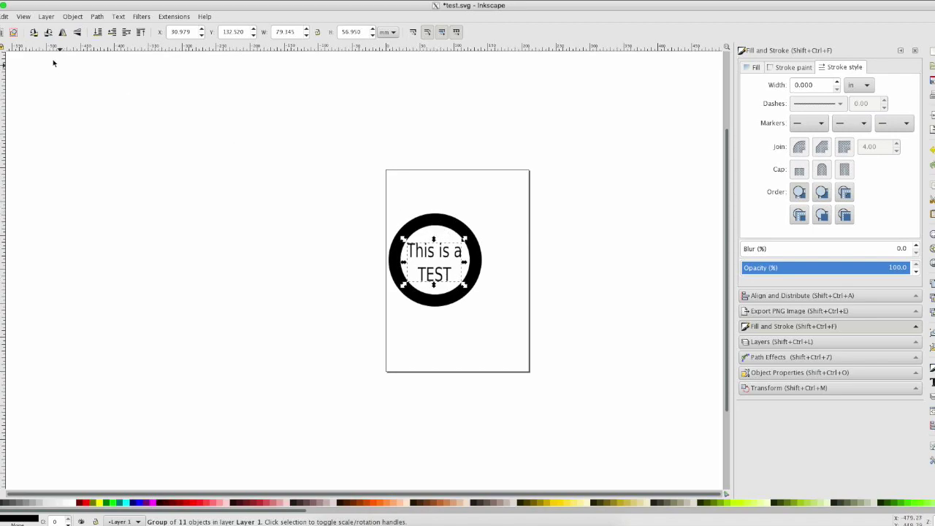
- Switch the canvas to Outline display mode and deselect everything
click(24, 16)
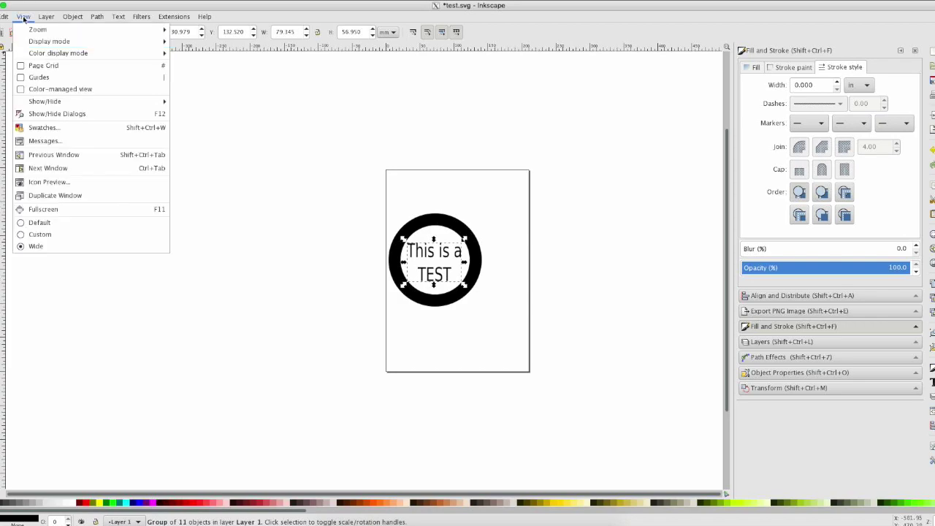
mouse_move(63, 39)
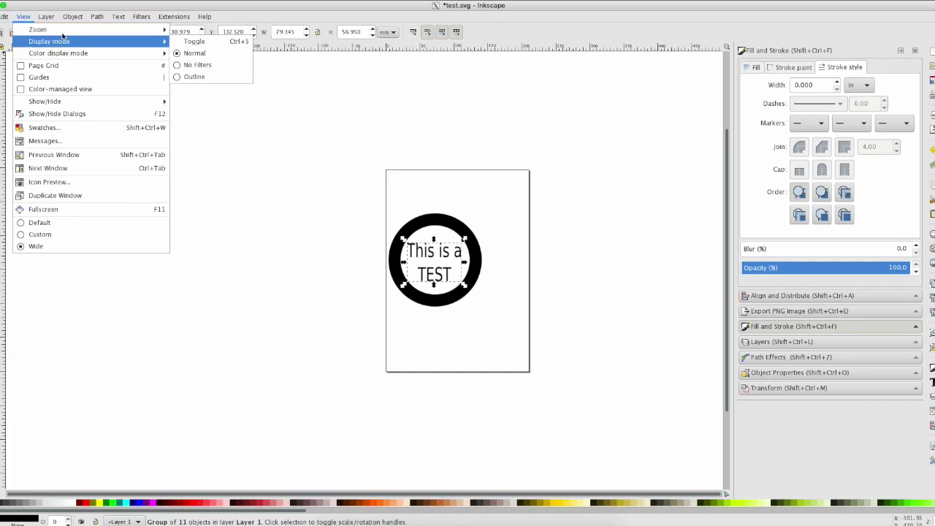
click(195, 76)
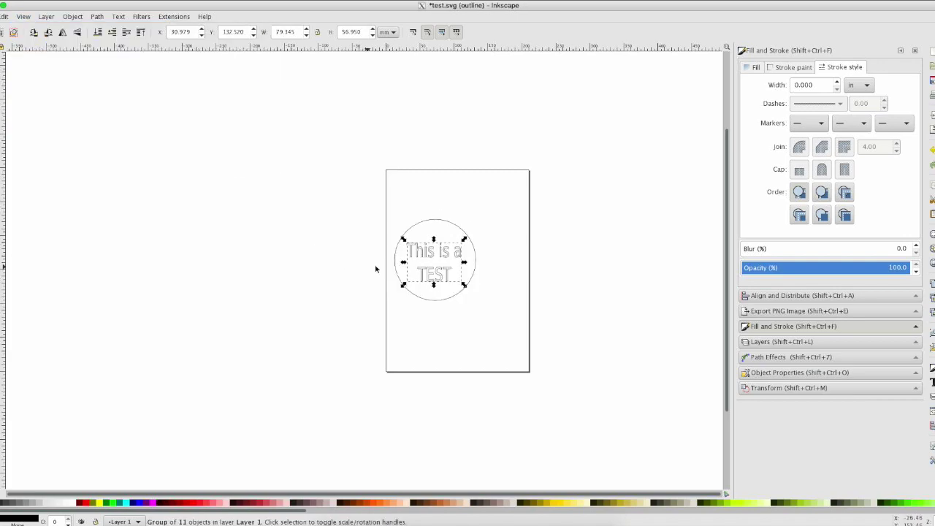
click(497, 239)
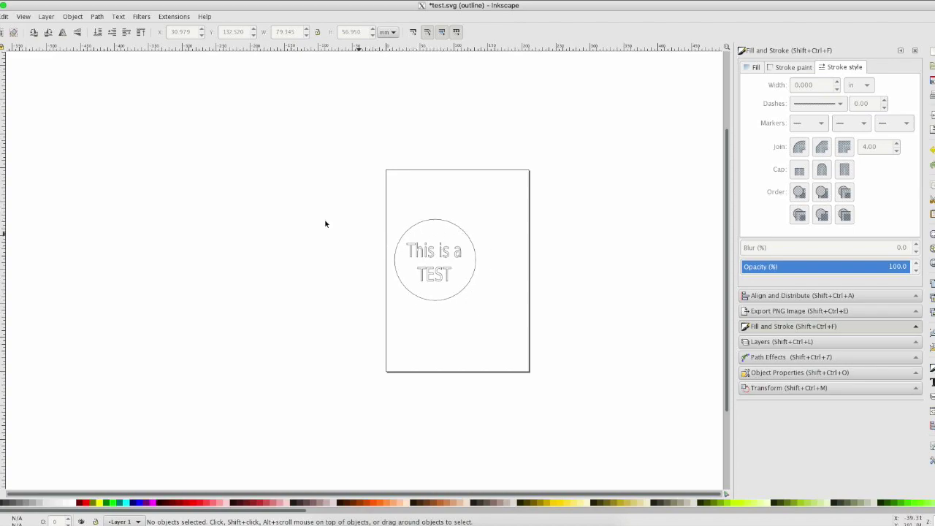
- Return the canvas to Normal display and select the ring
click(3, 16)
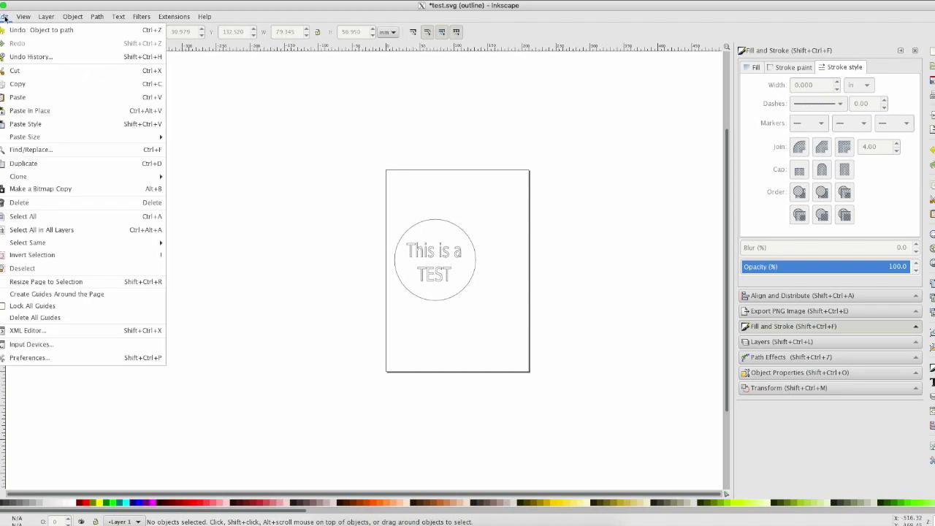
mouse_move(23, 16)
mouse_move(45, 42)
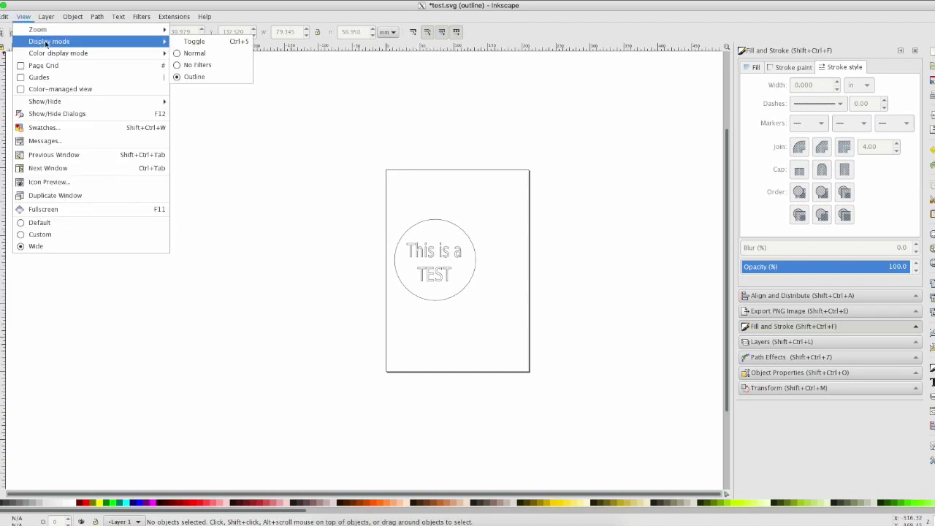
click(195, 52)
click(429, 219)
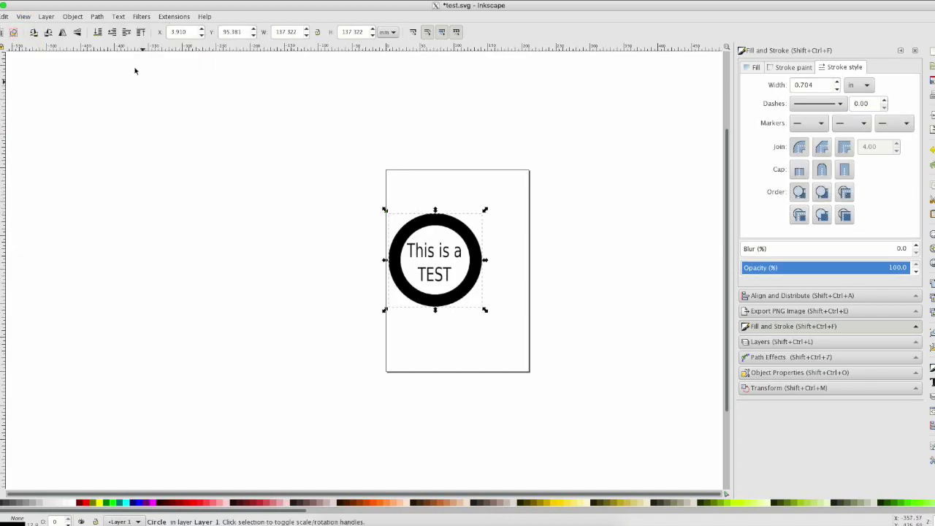
click(98, 18)
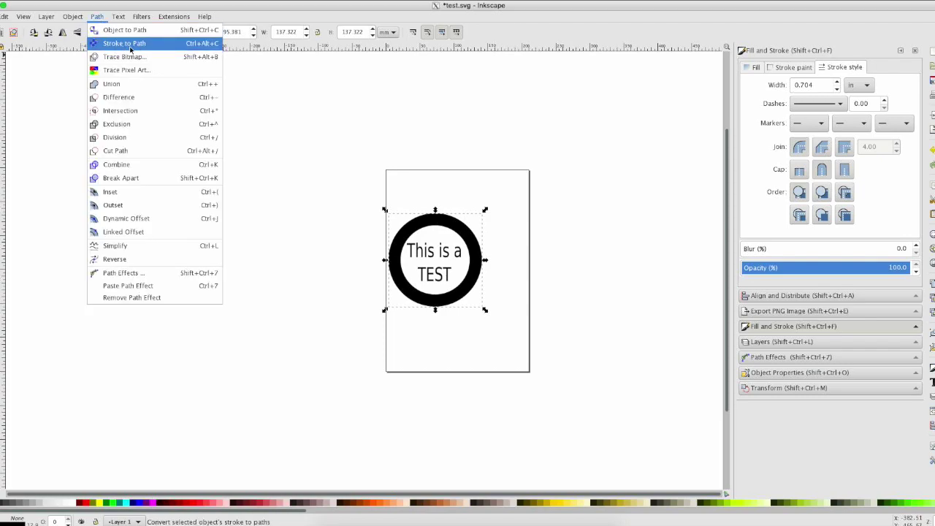
click(347, 181)
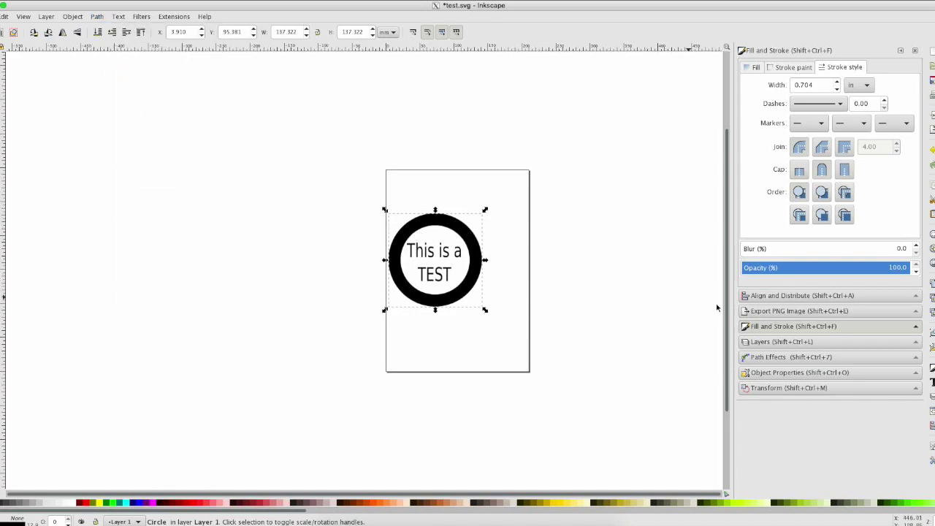
- Adjust the ring's stroke width down and back up, settling at 0.804 in
click(837, 88)
click(838, 89)
click(838, 88)
click(838, 88)
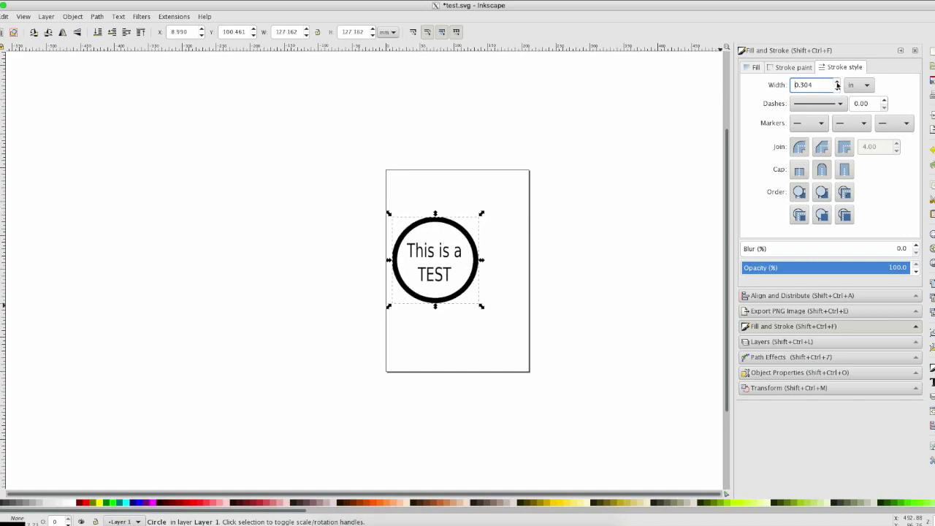
click(838, 82)
click(837, 82)
click(837, 82)
click(837, 82)
click(838, 82)
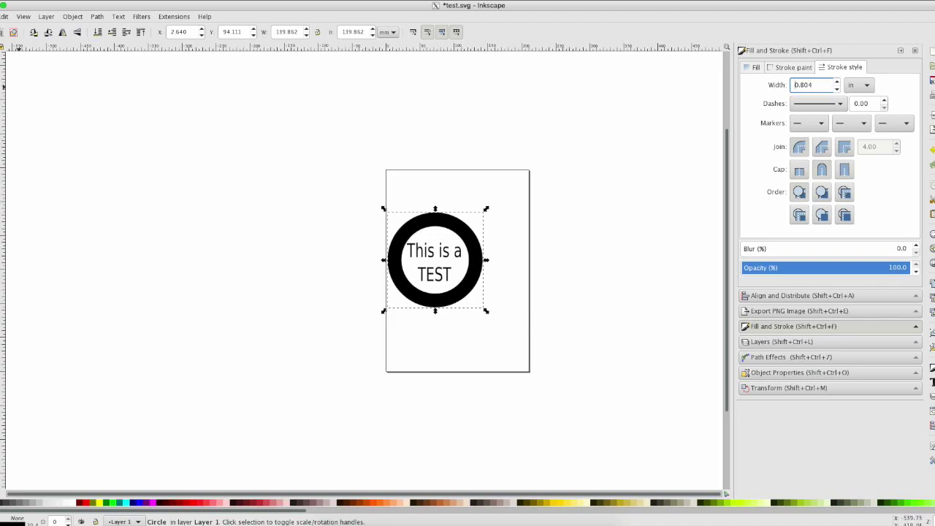
- Preview the drawing in Outline display mode, then return to Normal display
click(24, 16)
mouse_move(52, 41)
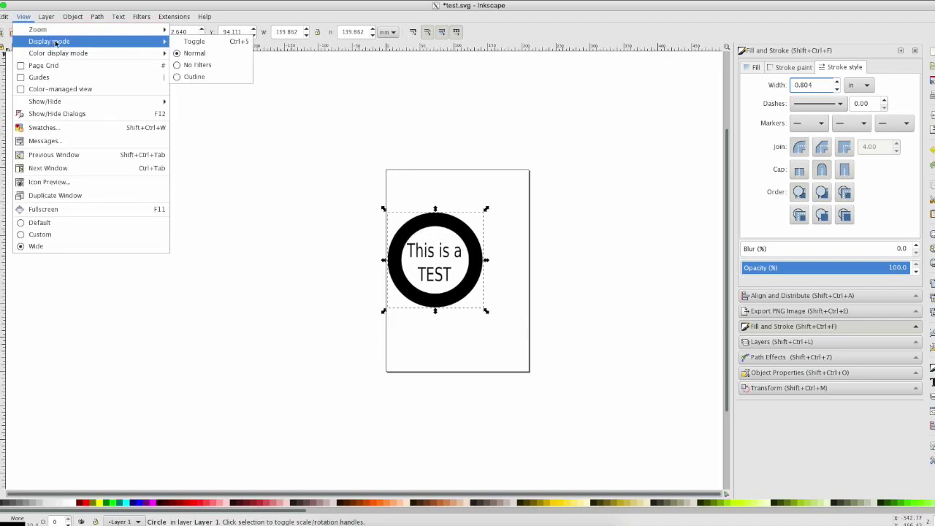
click(193, 76)
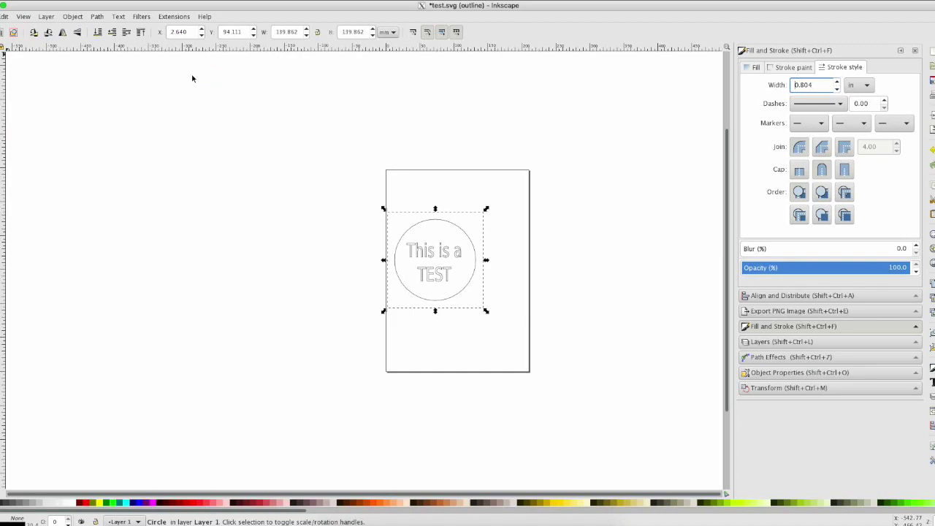
click(28, 17)
mouse_move(49, 42)
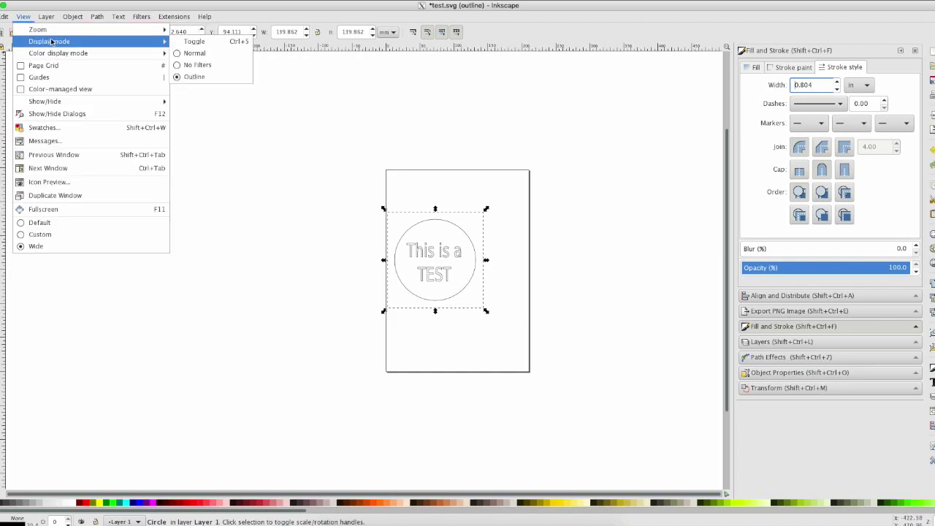
click(196, 53)
- Convert the ring's stroke to a path, deselect, and switch back to Outline view
click(97, 16)
click(115, 44)
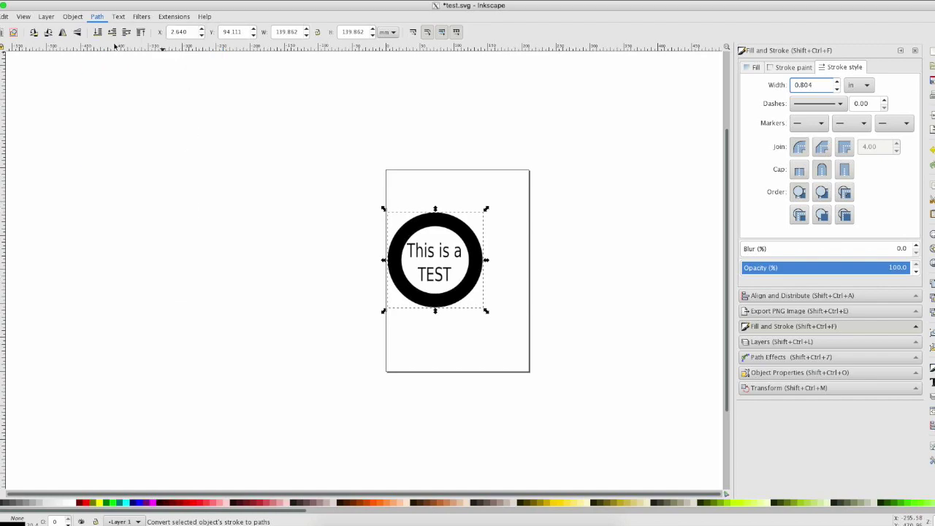
click(57, 105)
click(23, 16)
mouse_move(43, 31)
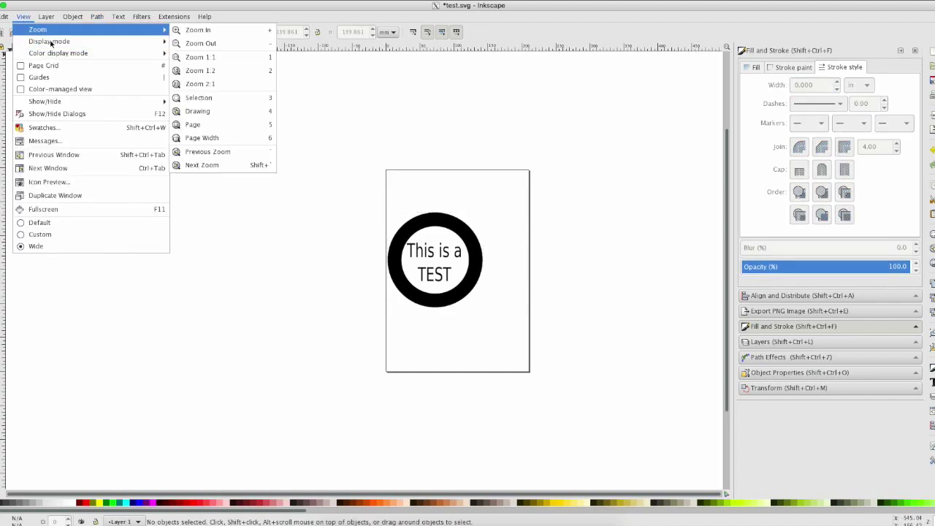
click(202, 78)
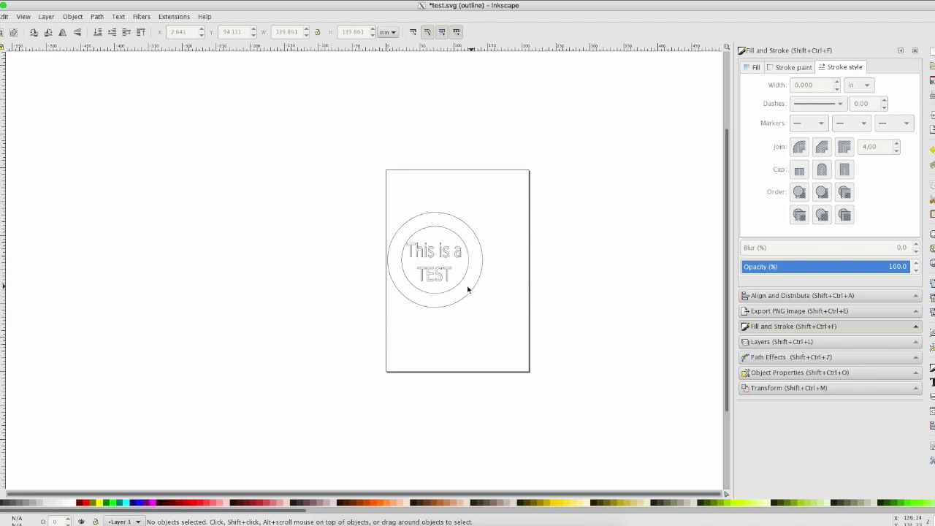
- Nudge the 'This is a TEST' text slightly up and right
click(439, 274)
drag(438, 274, 442, 278)
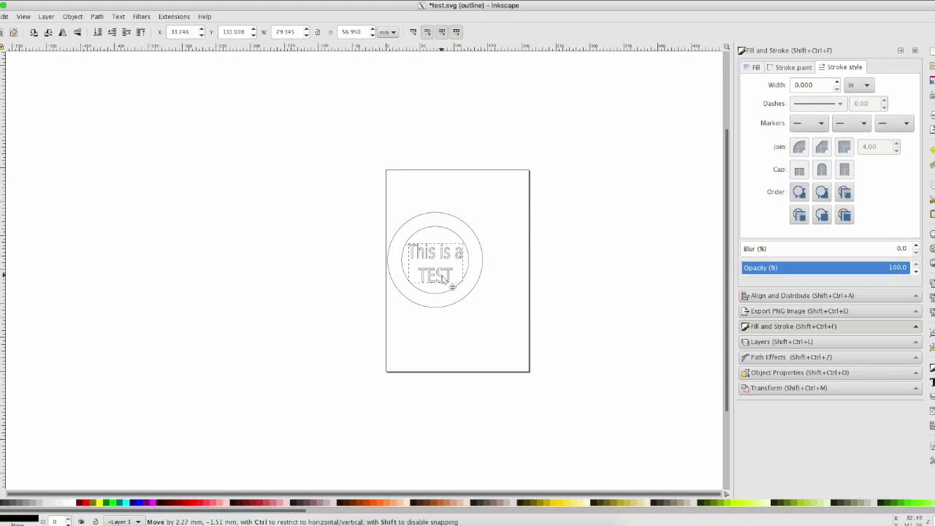
click(512, 325)
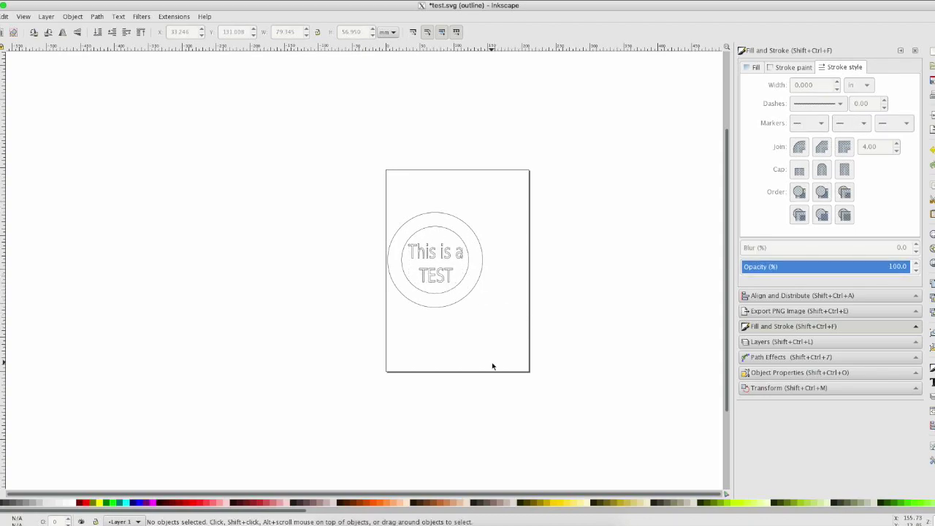
- Save test.svg, then delete the old ring design from the Glowforge bed
click(1, 16)
click(3, 94)
click(380, 503)
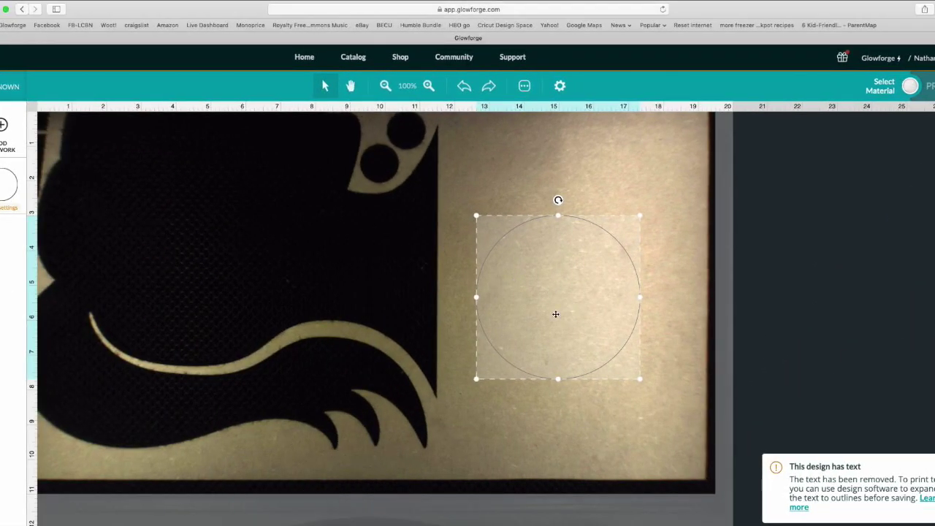
key(BackSpace)
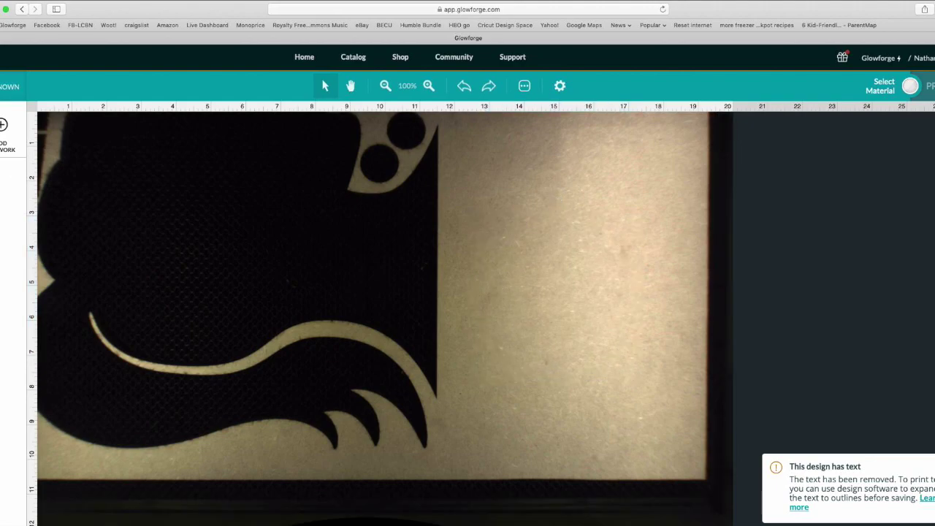
- Upload the updated test.svg, drag it onto the light material, and open its settings
click(11, 127)
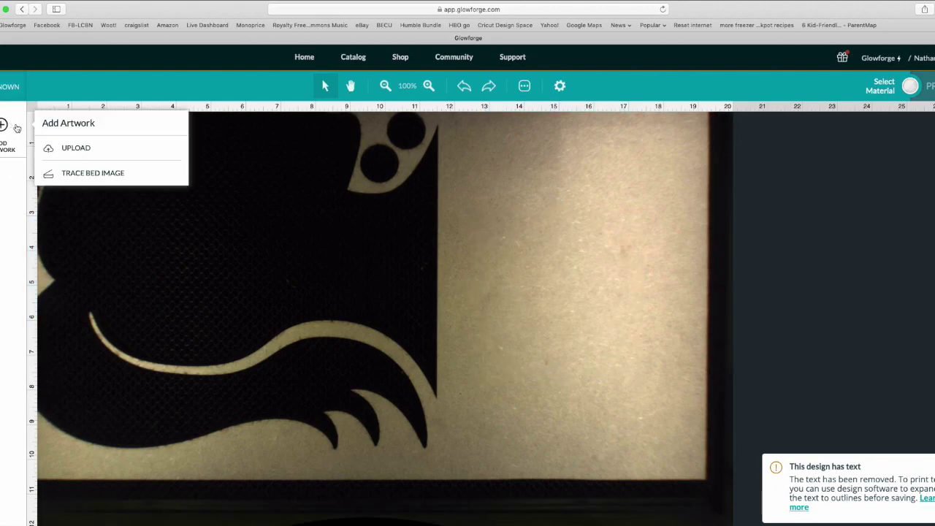
click(78, 152)
click(374, 116)
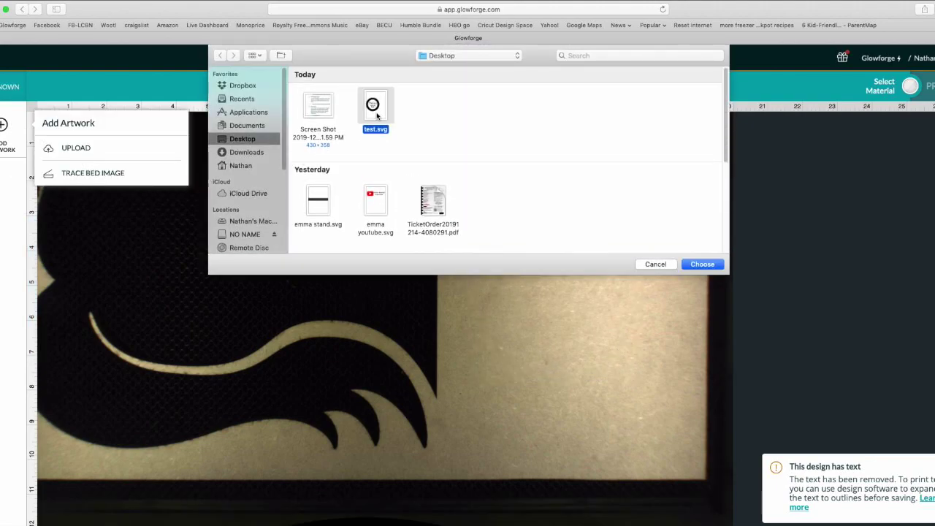
click(702, 265)
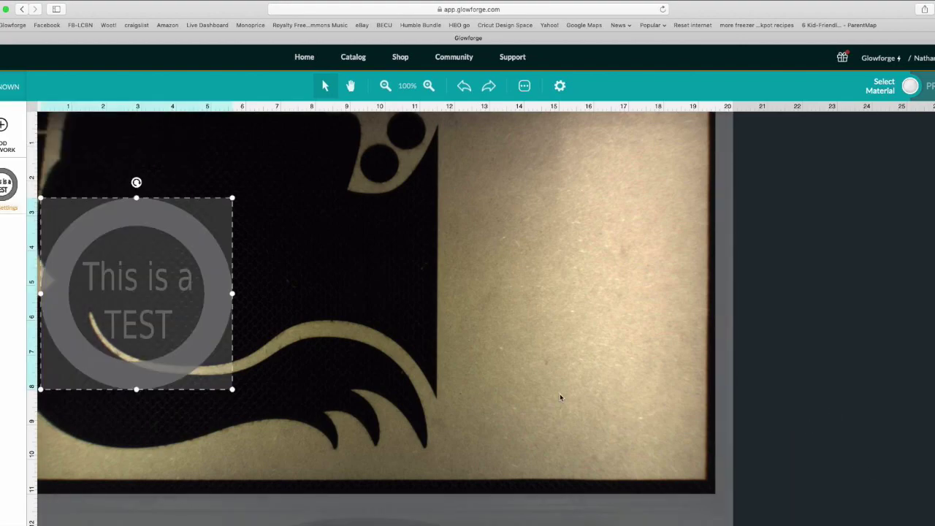
drag(209, 322, 565, 278)
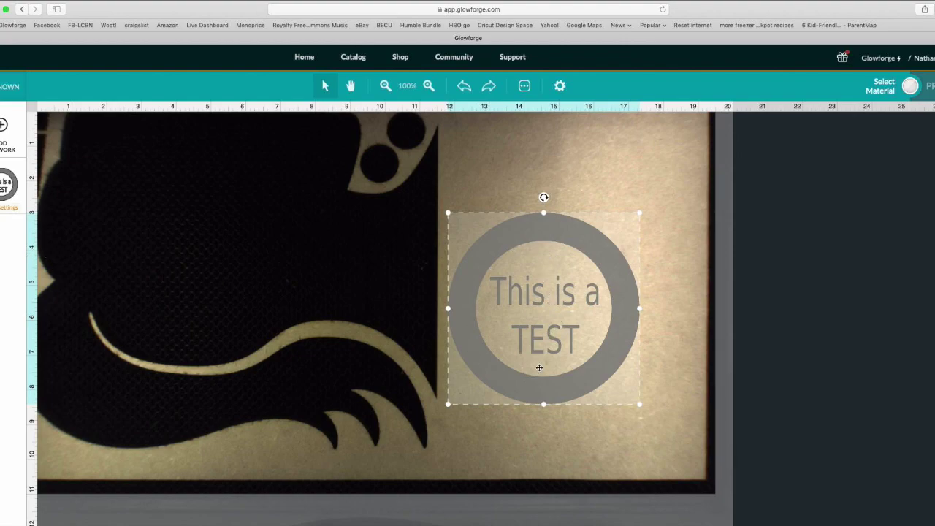
click(6, 209)
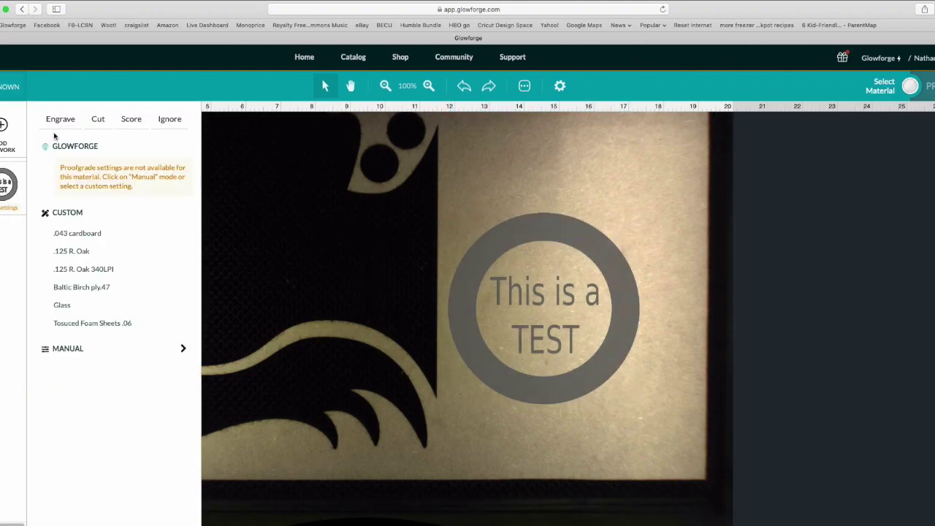
- Close the settings panel and choose Medium Draftboard as the material
click(263, 218)
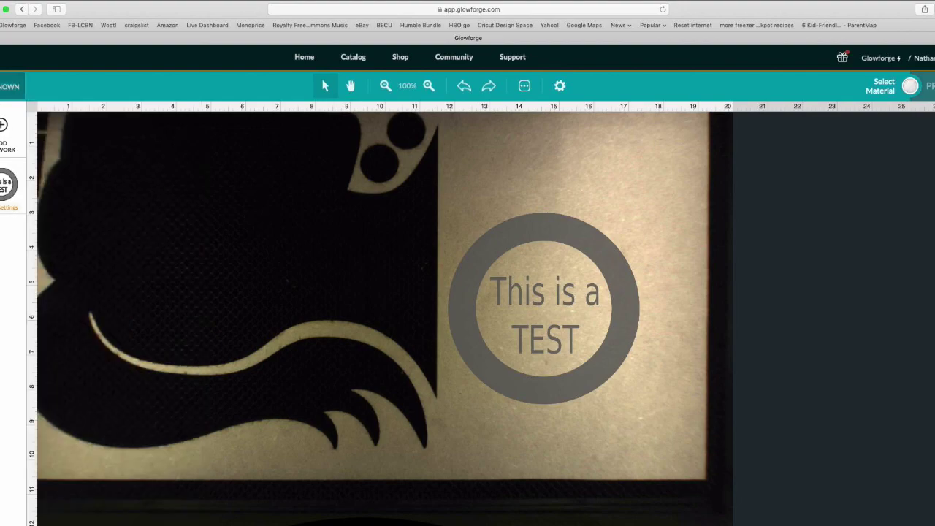
click(13, 88)
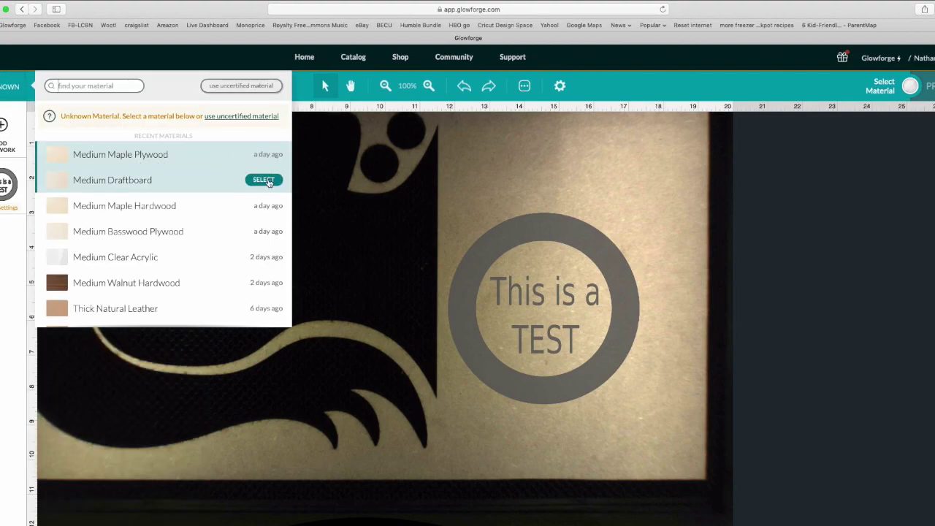
click(269, 181)
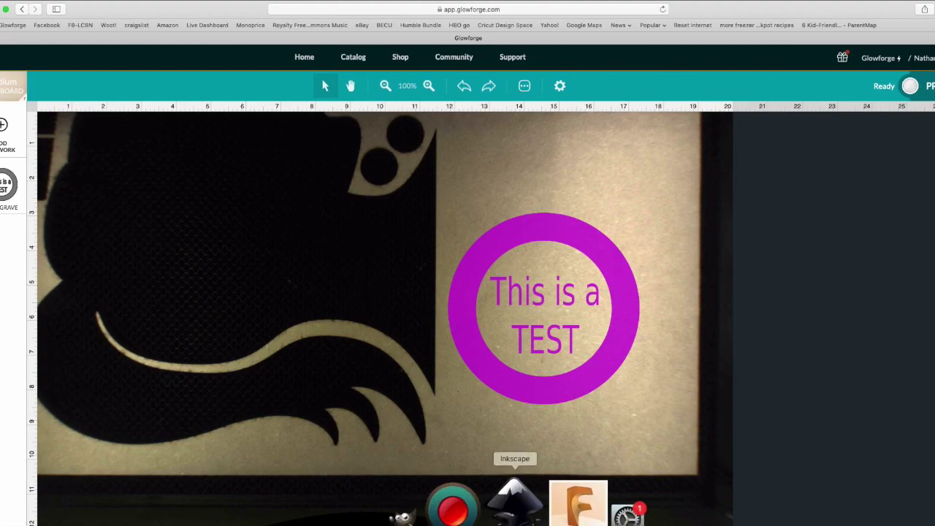
click(516, 503)
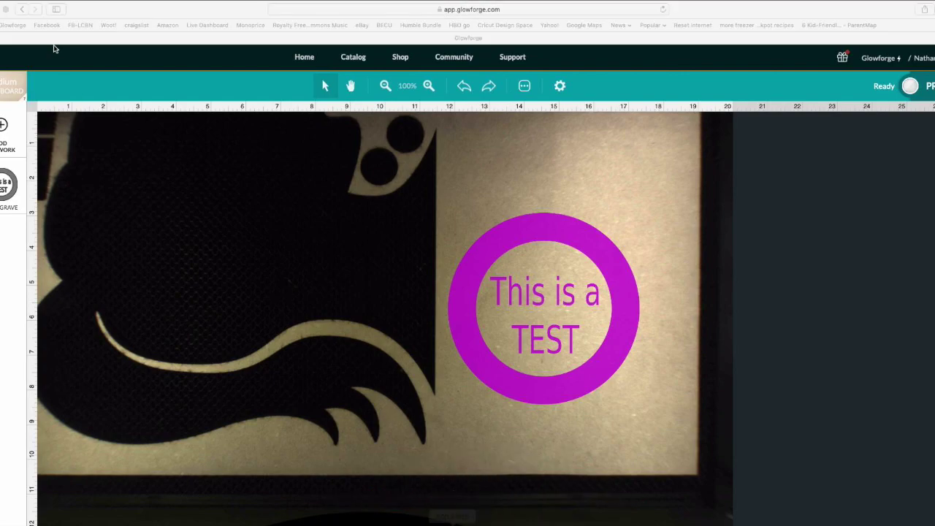
- Switch Inkscape's display mode back to normal so the drawing shows filled without filters
click(24, 2)
click(29, 32)
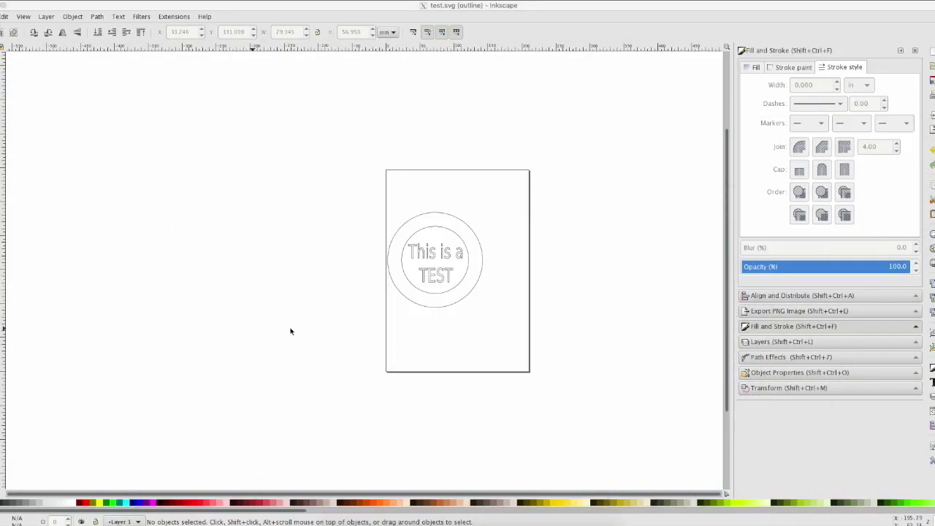
click(23, 16)
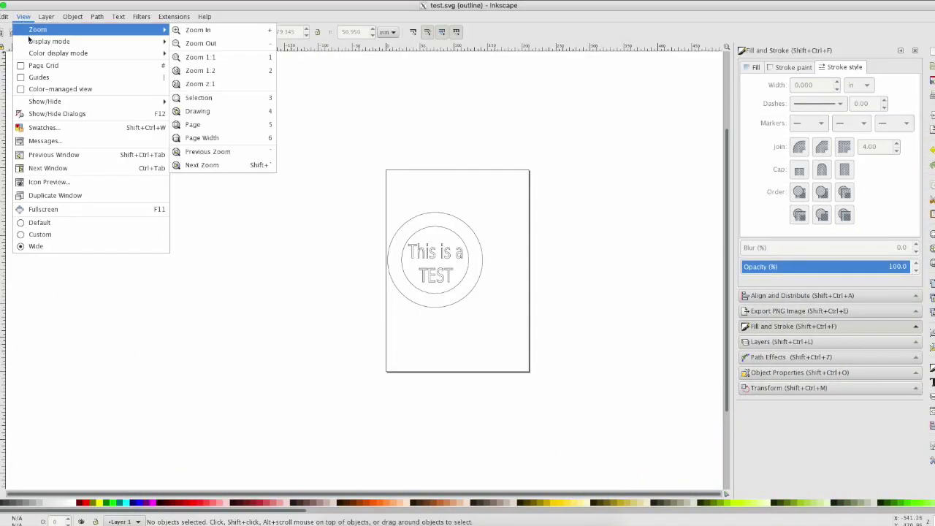
mouse_move(51, 41)
click(202, 64)
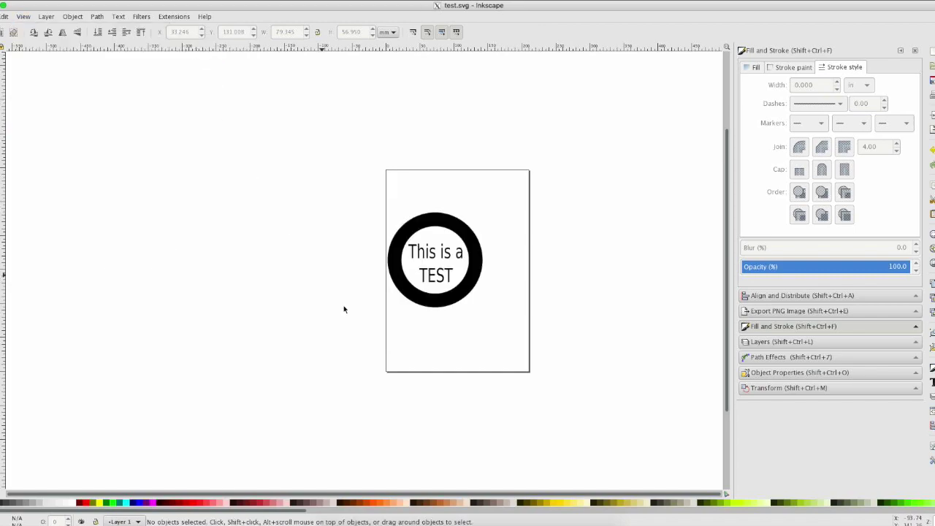
- Colour the black ring red and save the drawing as test.svg
click(389, 273)
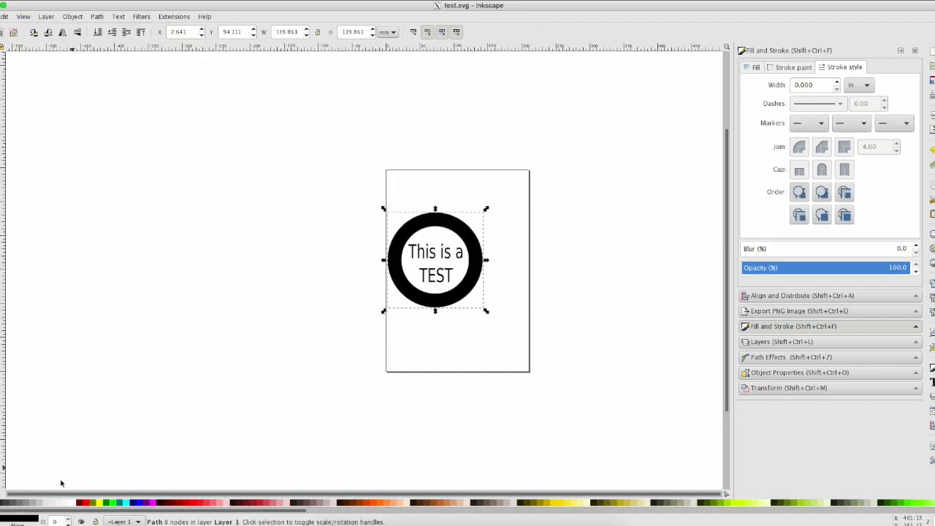
click(88, 503)
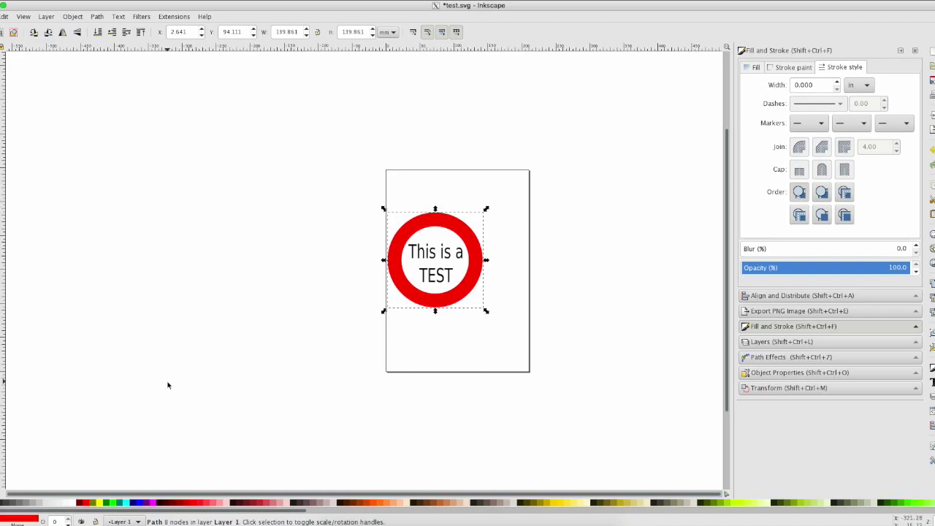
click(2, 16)
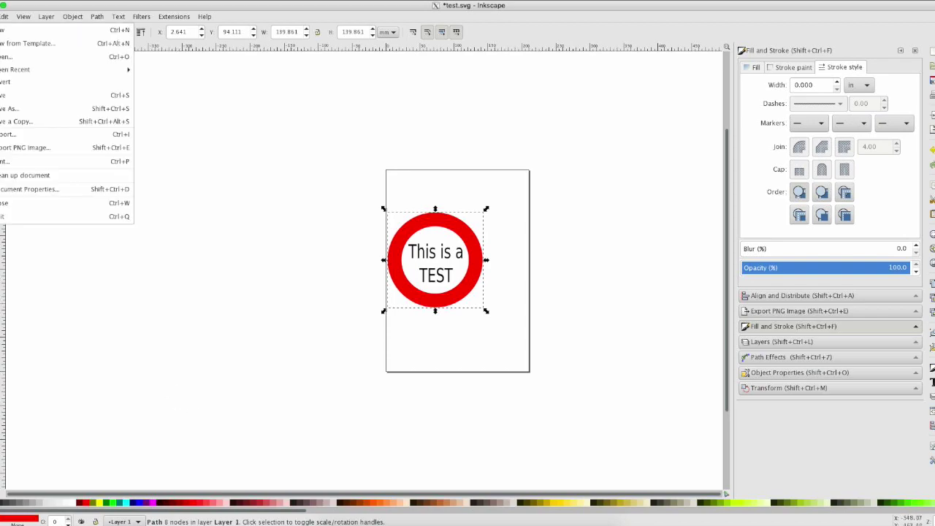
click(4, 95)
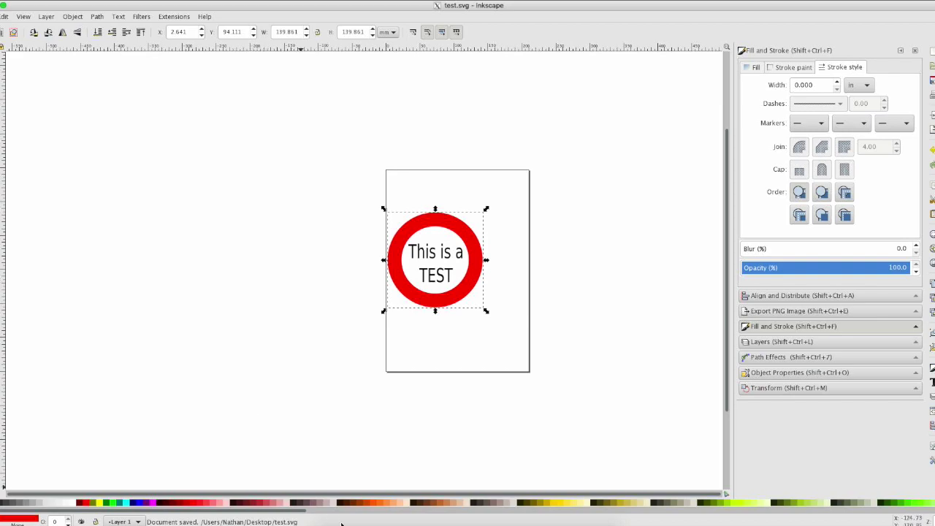
click(383, 500)
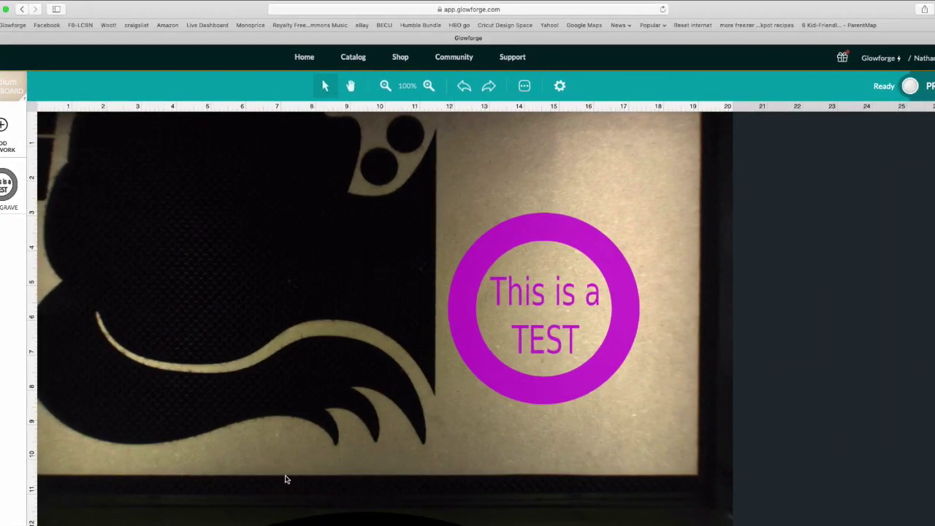
- Delete the old test artwork from the Glowforge bed
click(7, 187)
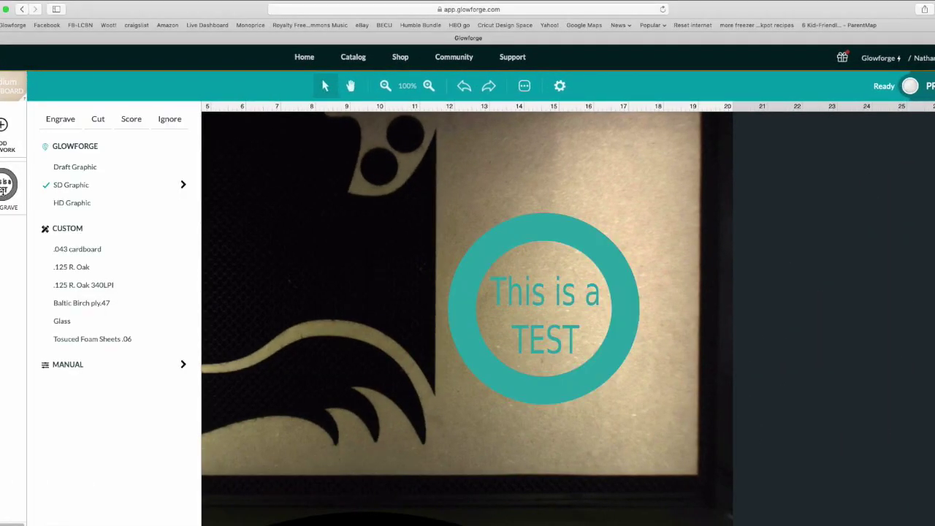
click(4, 190)
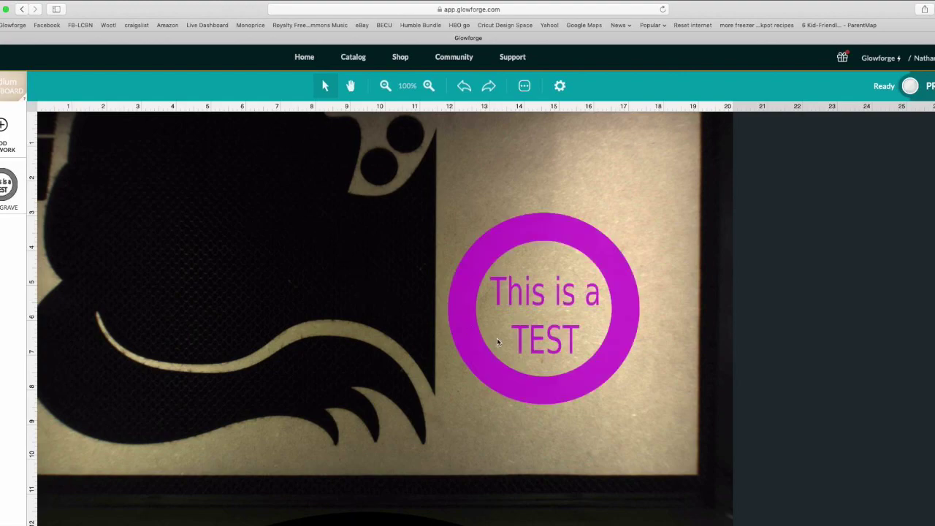
click(475, 347)
key(Delete)
- Upload test.svg from the Desktop as new artwork
click(3, 125)
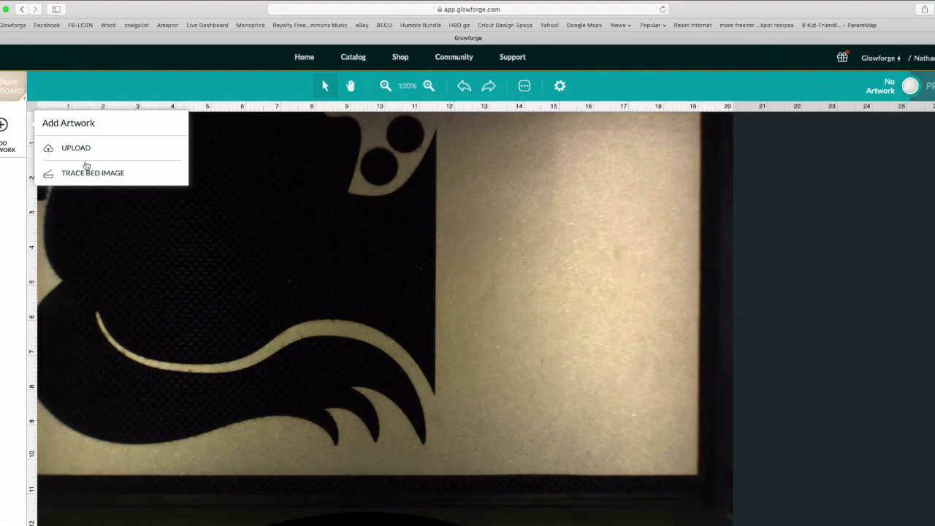
click(87, 154)
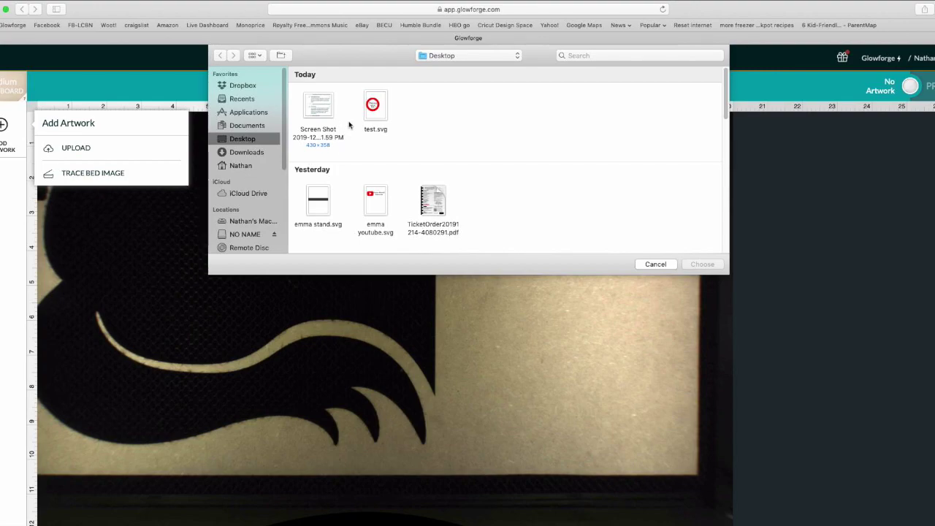
click(384, 111)
click(698, 266)
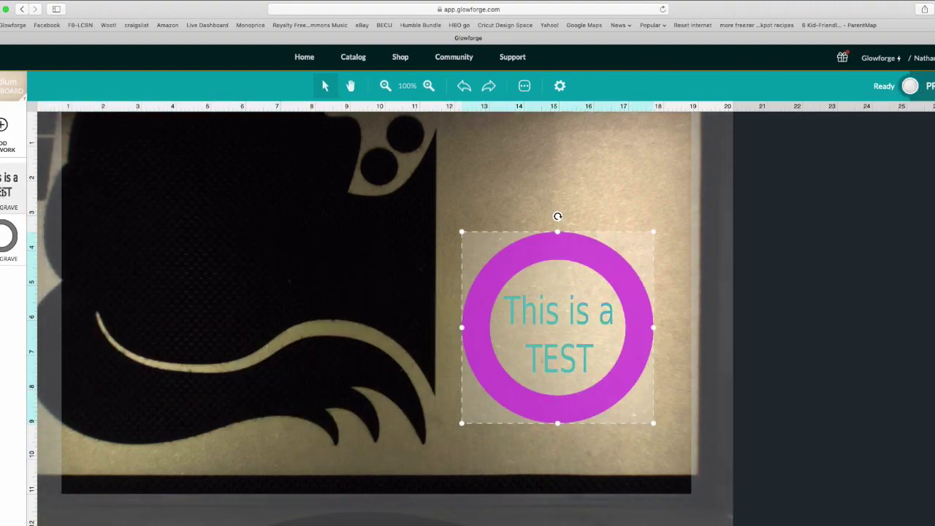
- Switch the ring's step from Engrave to Proofgrade Cut, leaving the lettering as Engrave
click(4, 262)
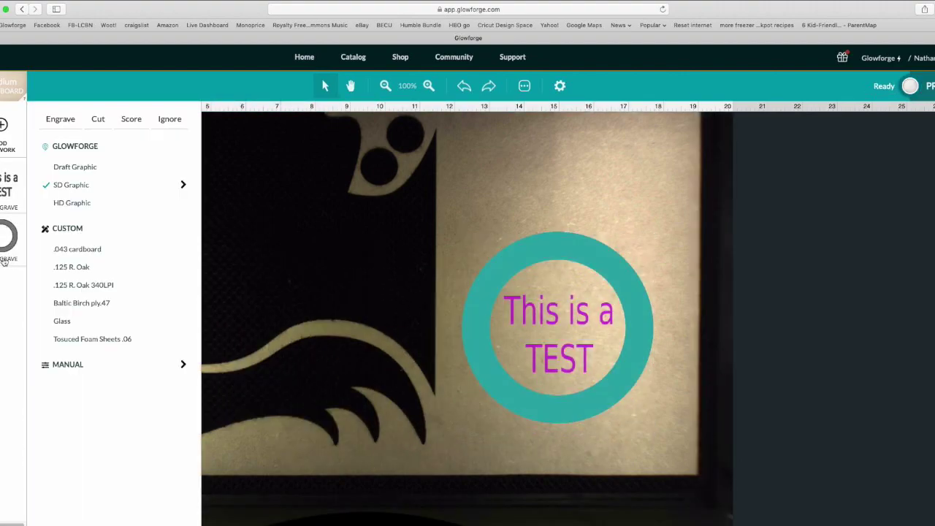
click(98, 119)
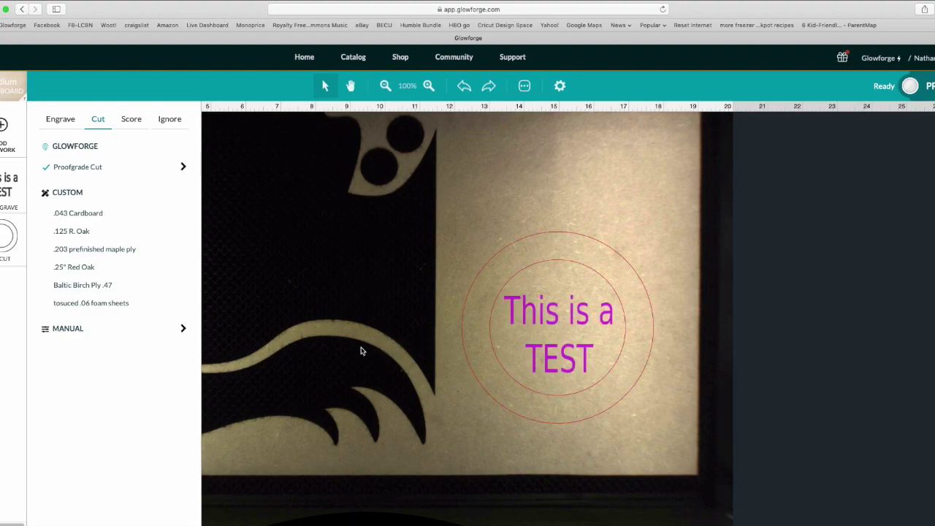
click(307, 279)
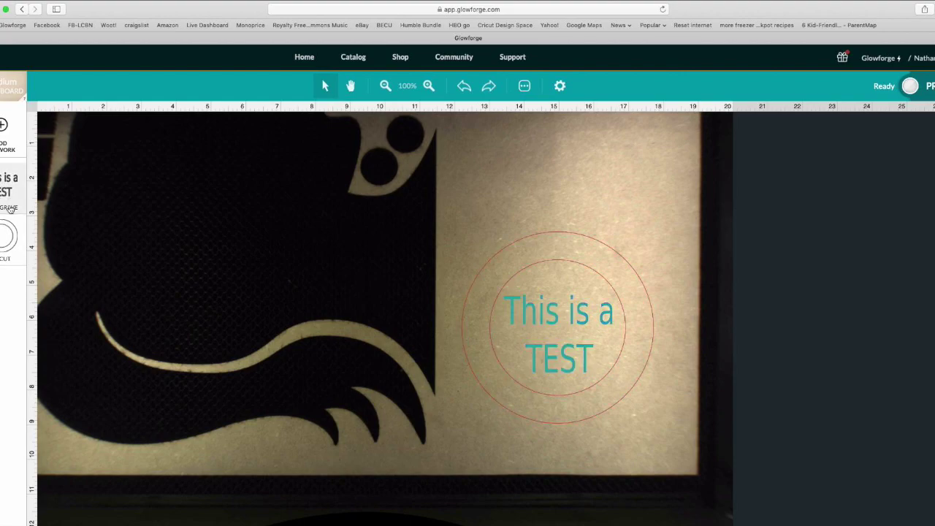
click(3, 262)
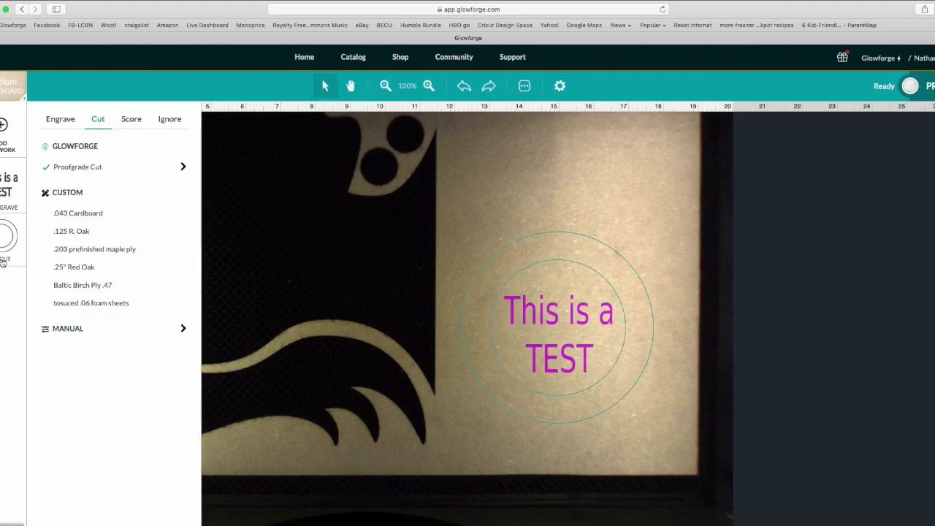
click(3, 261)
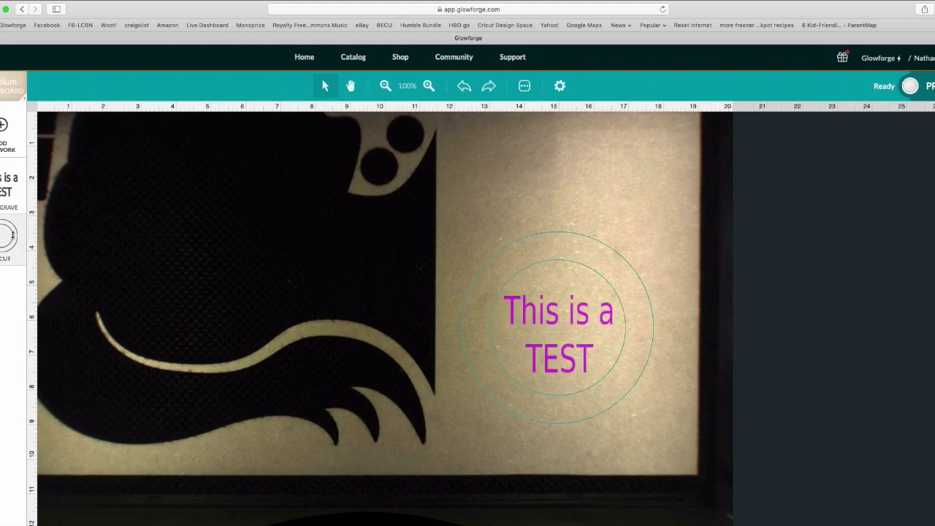
- Reorder the sidebar steps so the text Engrave sits above the ring Cut
drag(13, 235, 8, 184)
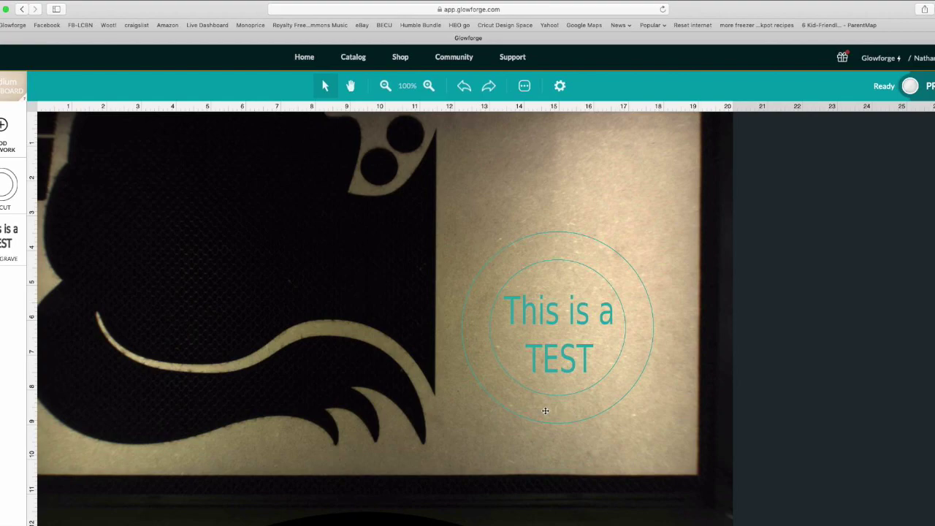
drag(6, 233, 4, 189)
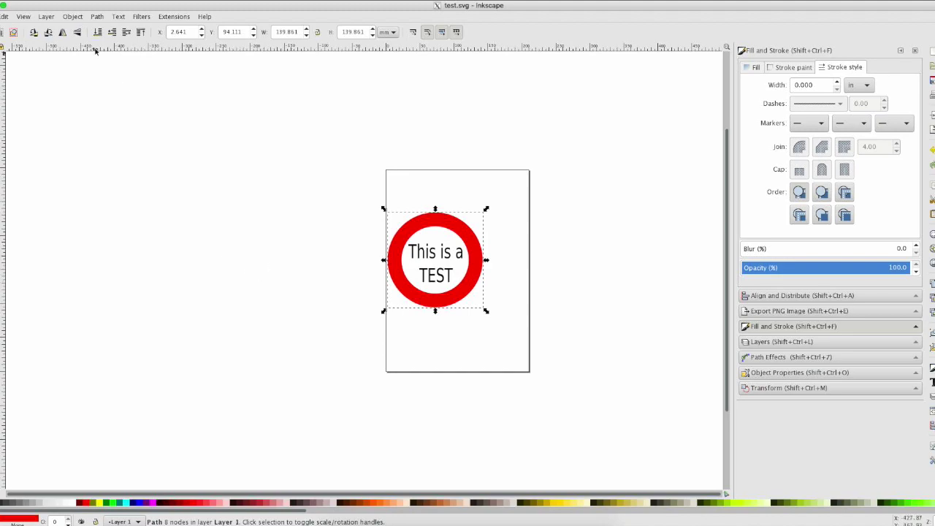
click(97, 17)
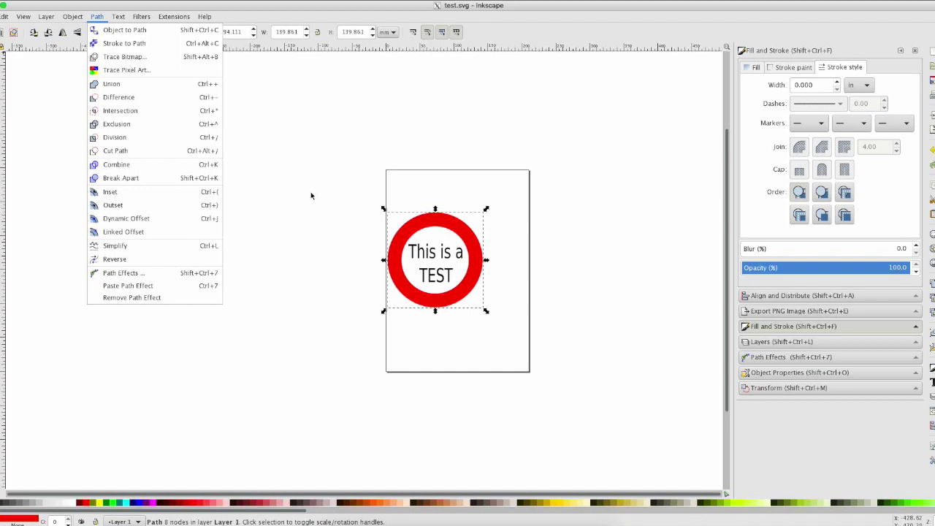
key(Escape)
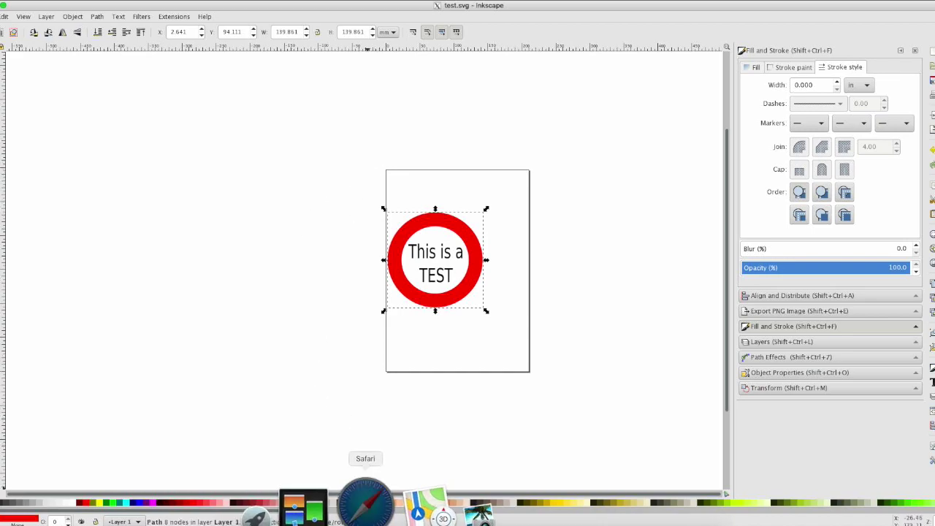
click(365, 502)
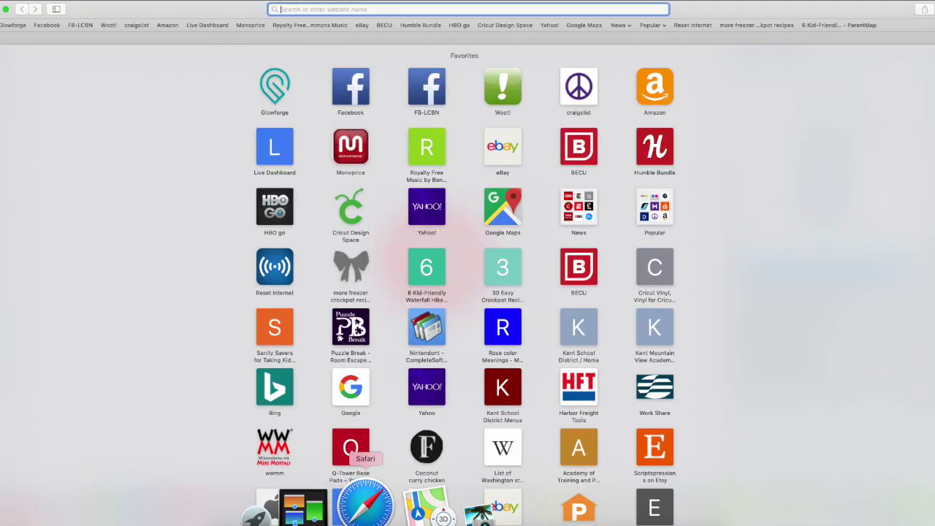
- Go from the Glowforge design library to the community forum, then return to Inkscape
click(12, 26)
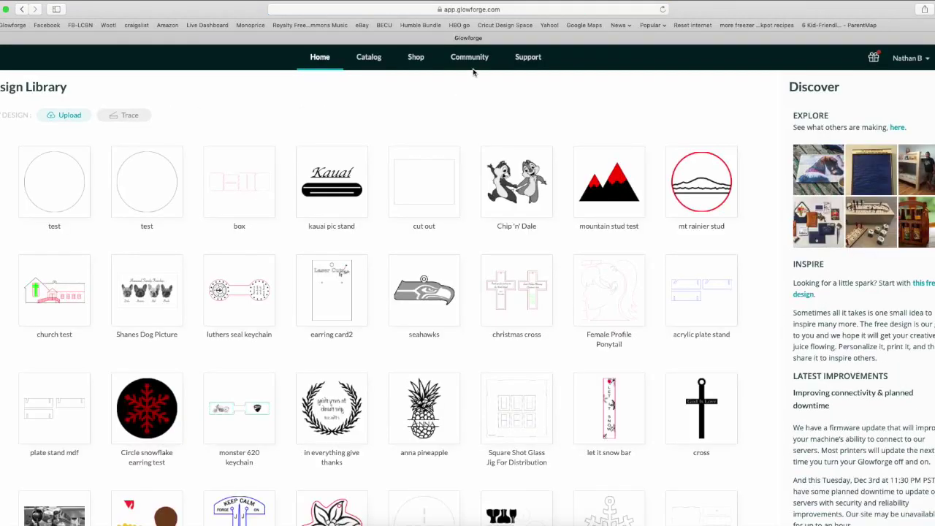
click(453, 60)
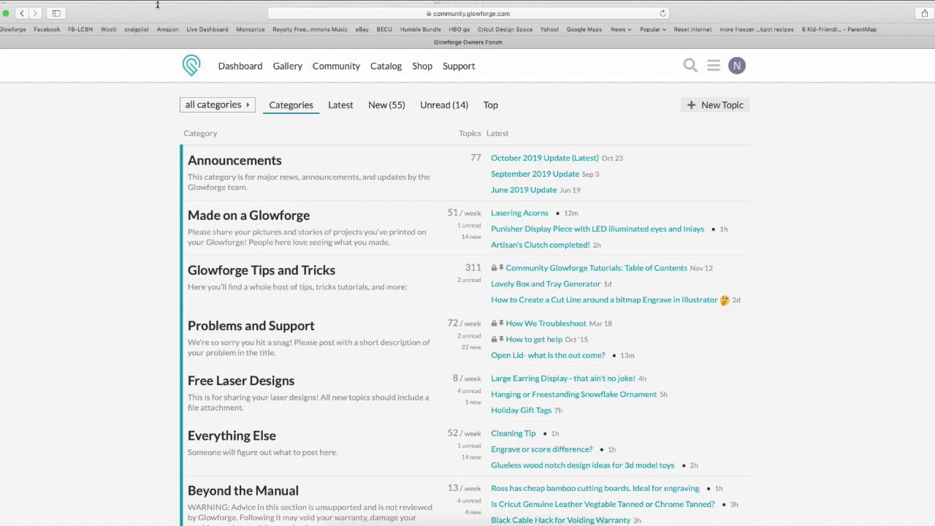
click(23, 14)
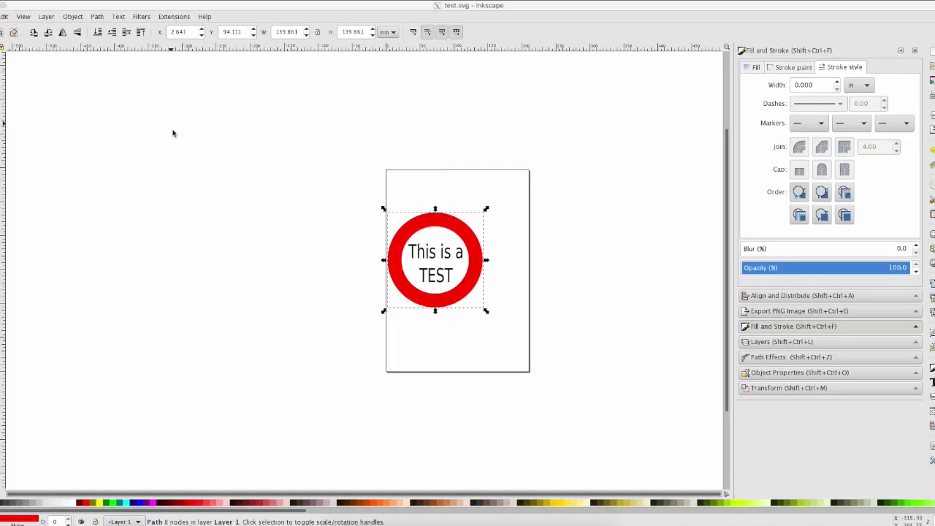